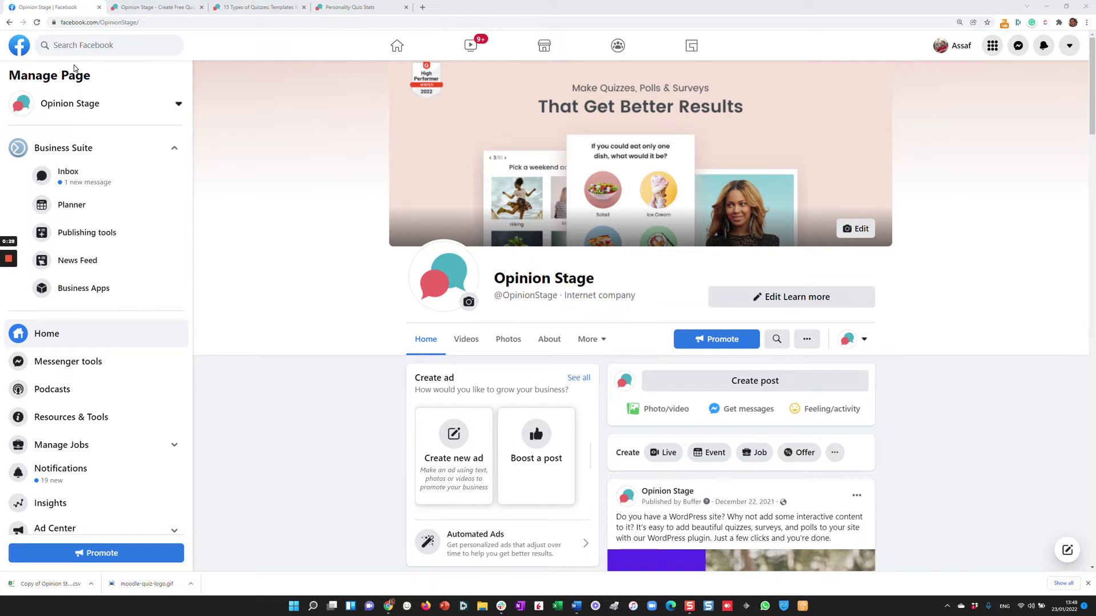
Step: Switch from the Facebook page to the Opinion Stage homepage tab
click(178, 6)
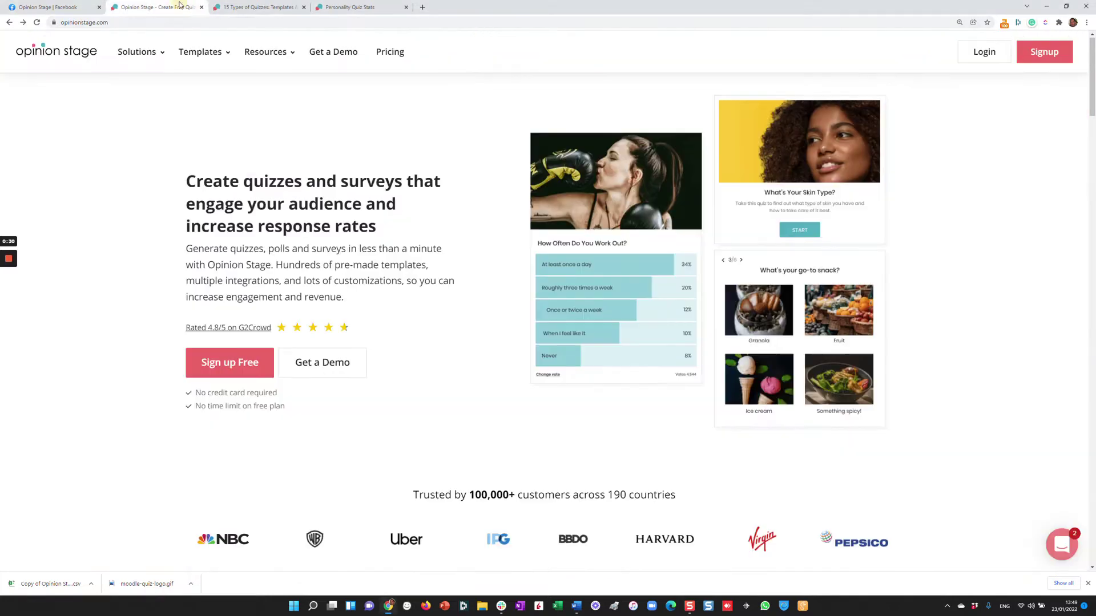
Step: Start the Trivia Quiz Template preview from the Types of Quizzes page
click(262, 10)
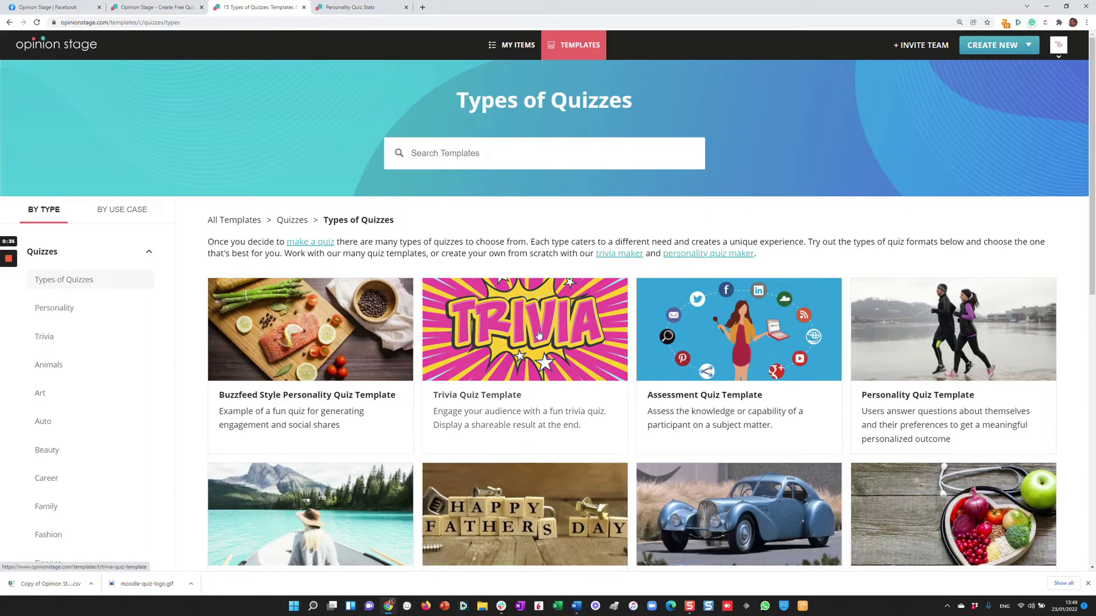
click(539, 333)
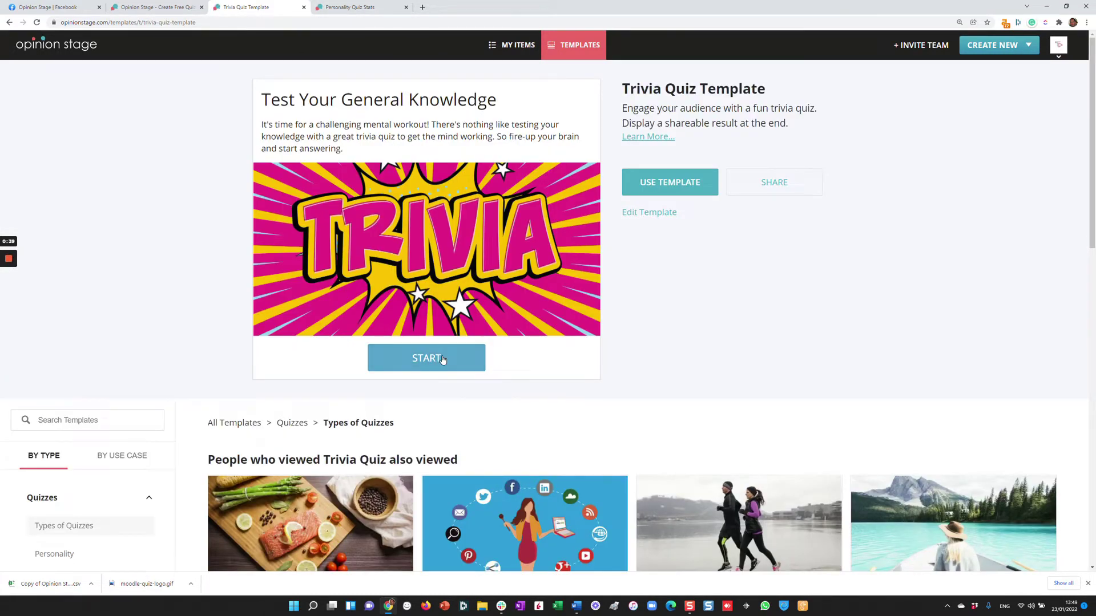
click(443, 360)
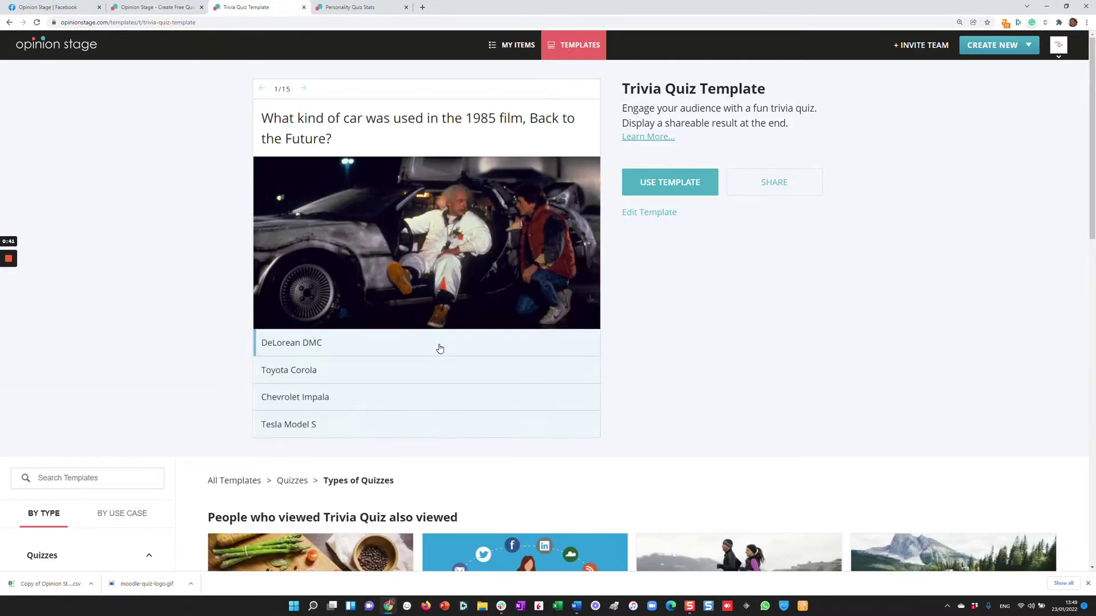
Step: Answer the trivia questions: DeLorean DMC, Photosynthesis, and the currency question
click(438, 347)
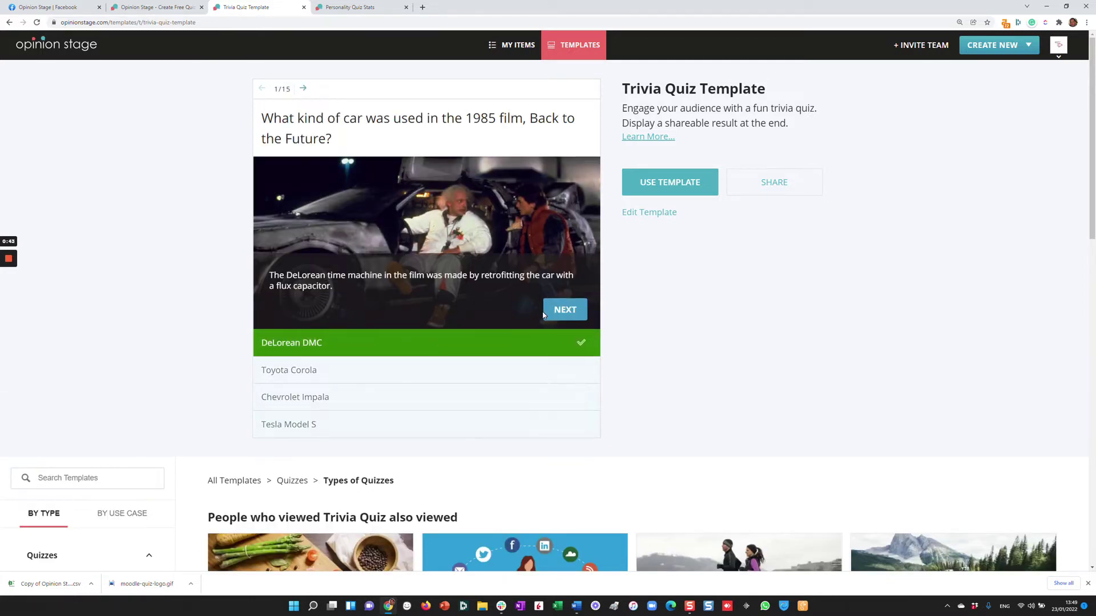
click(567, 312)
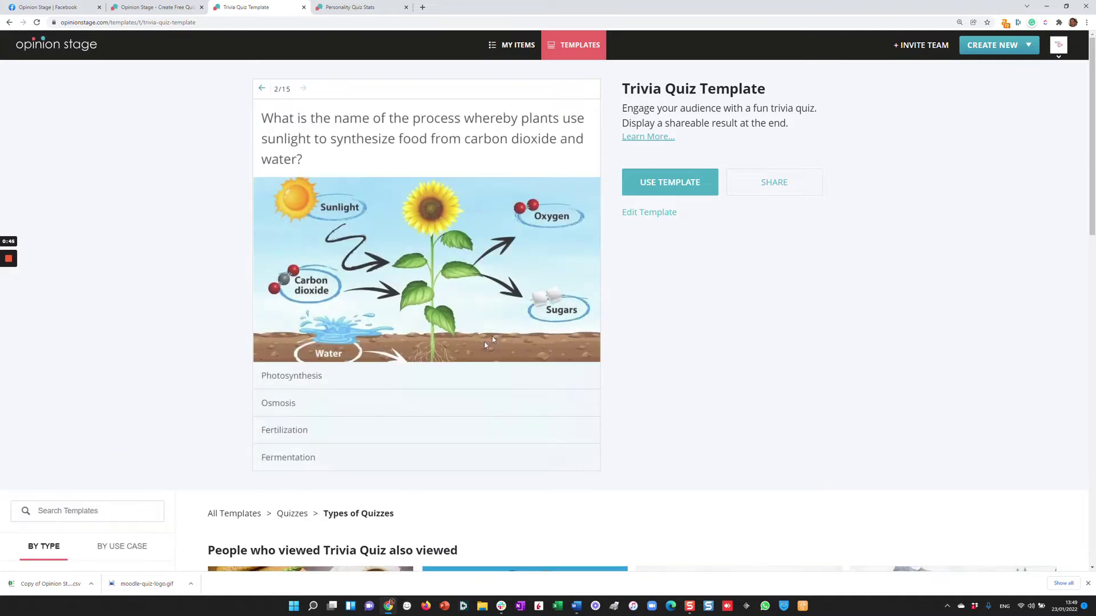
click(446, 376)
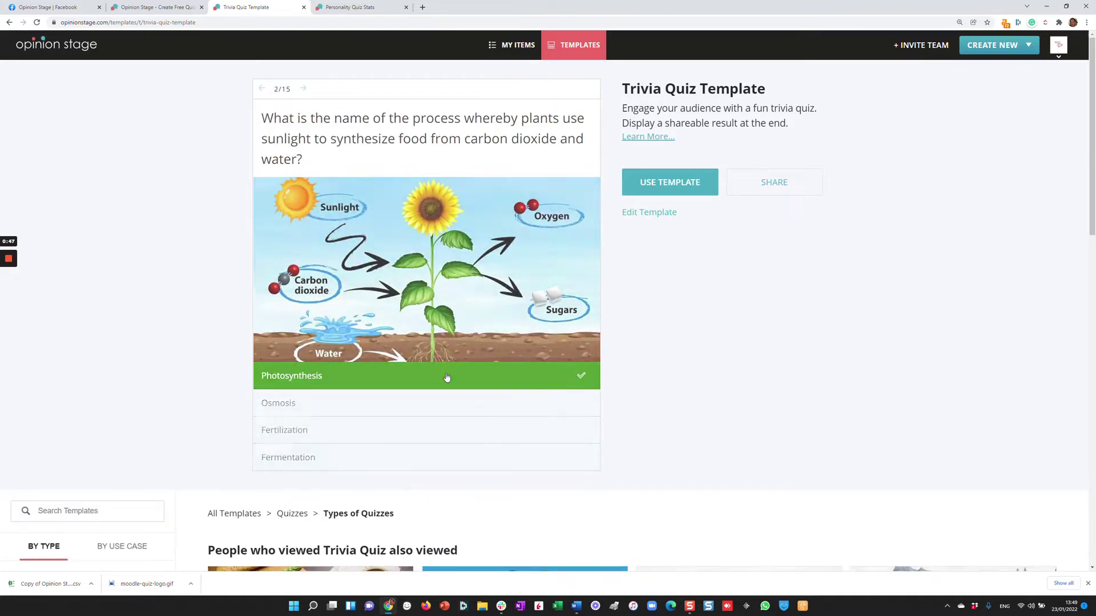
click(446, 379)
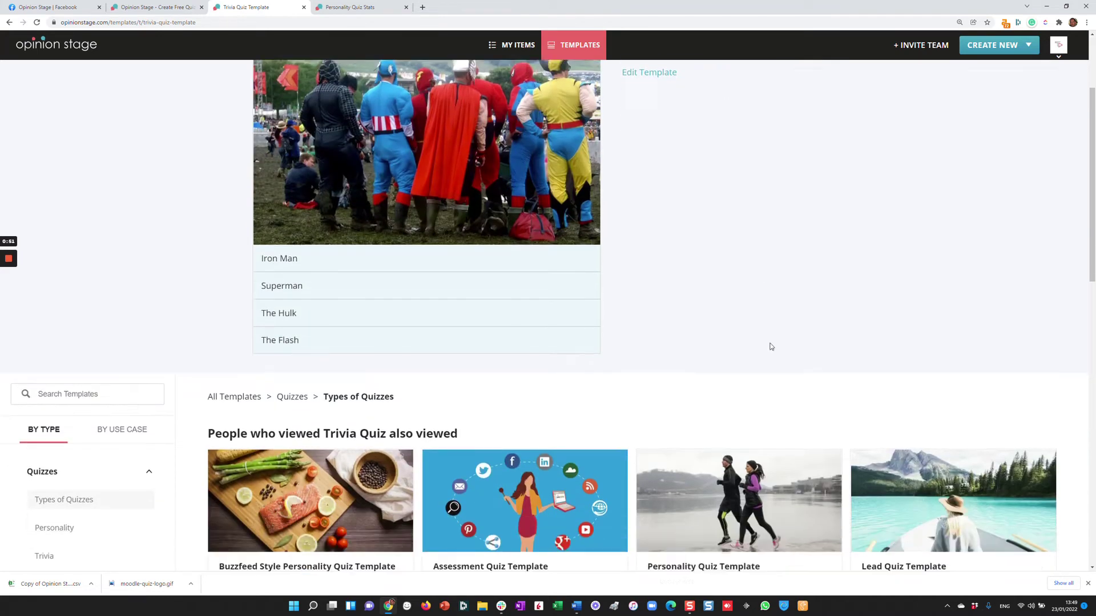
scroll(758, 403, down, 2)
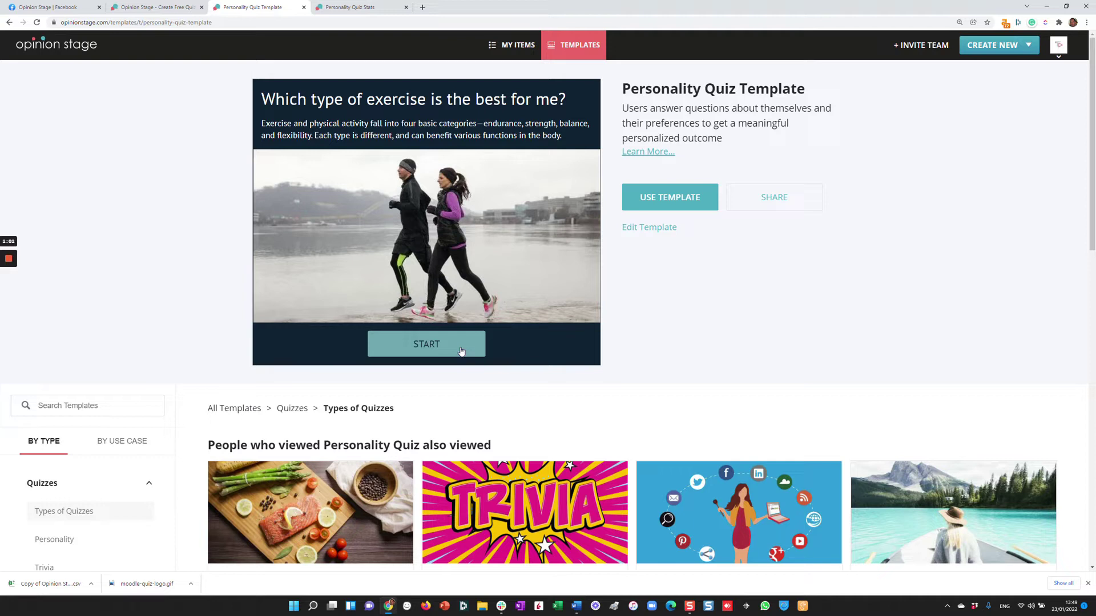
Step: Answer the personality quiz preview: Park path, 18-30, Just coffee, No heart disease, Nike
click(461, 352)
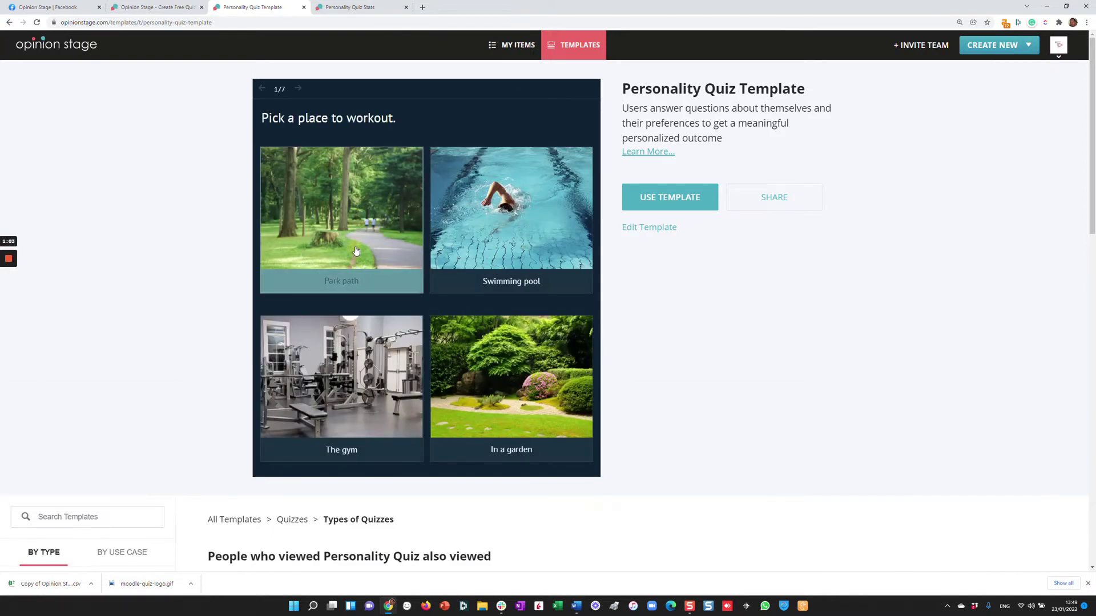
click(357, 251)
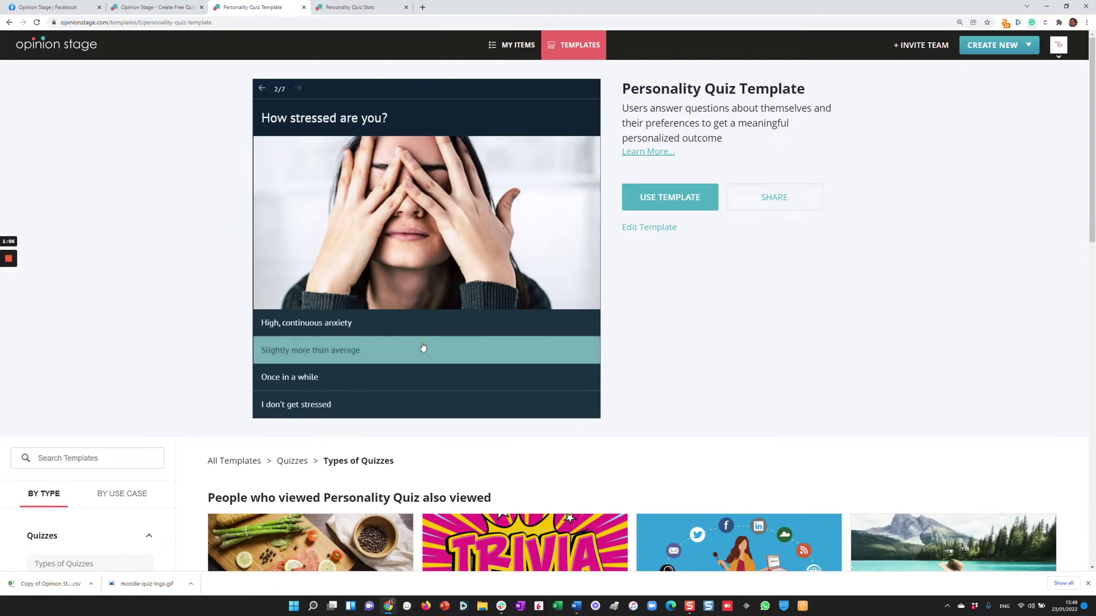
click(423, 348)
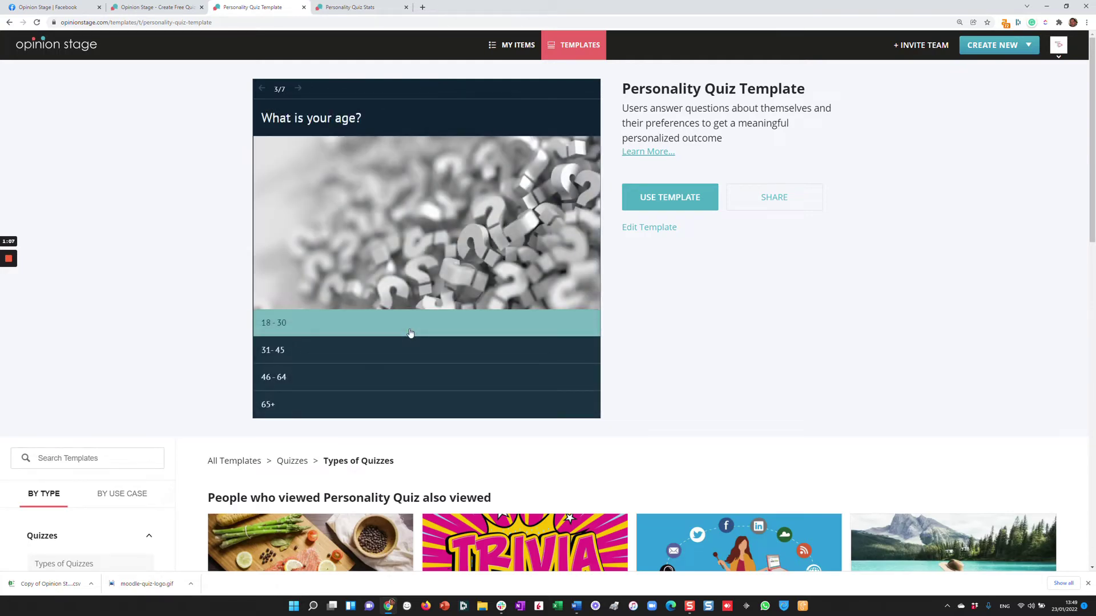
click(411, 335)
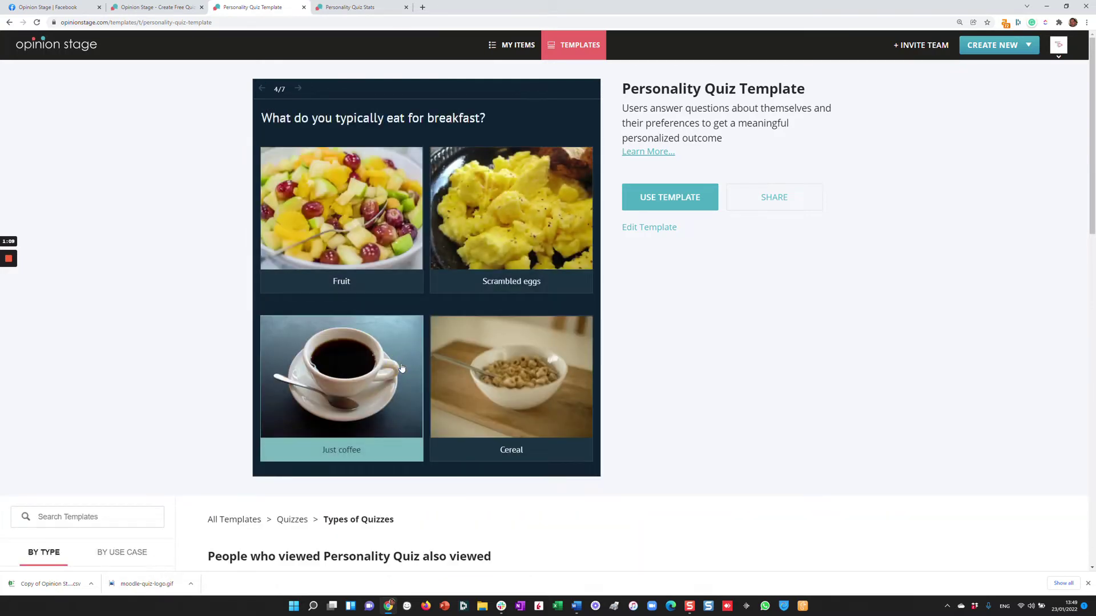
click(401, 369)
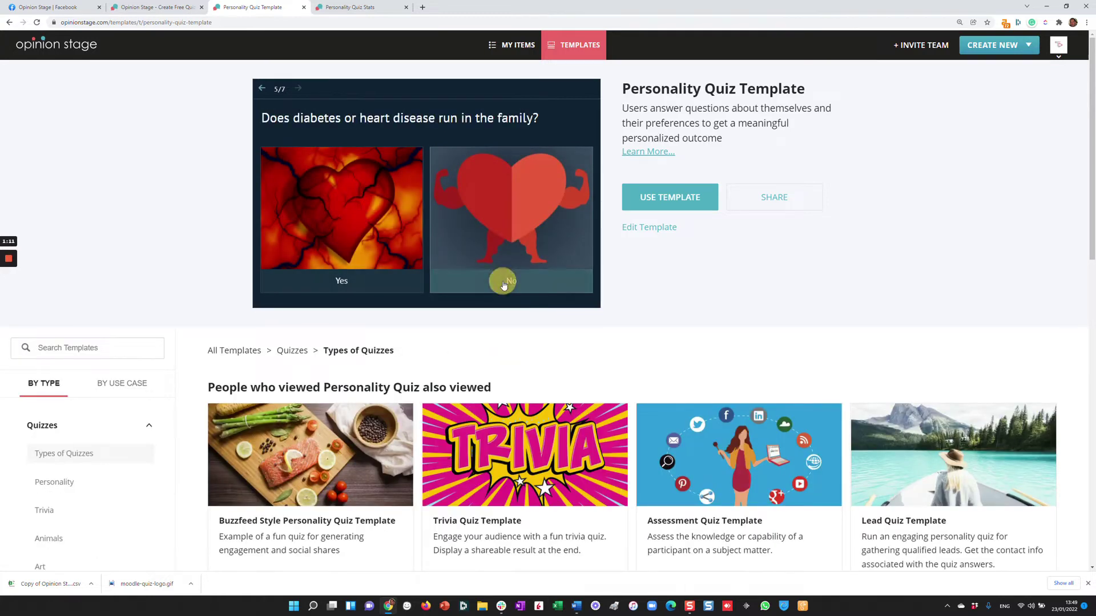
click(504, 285)
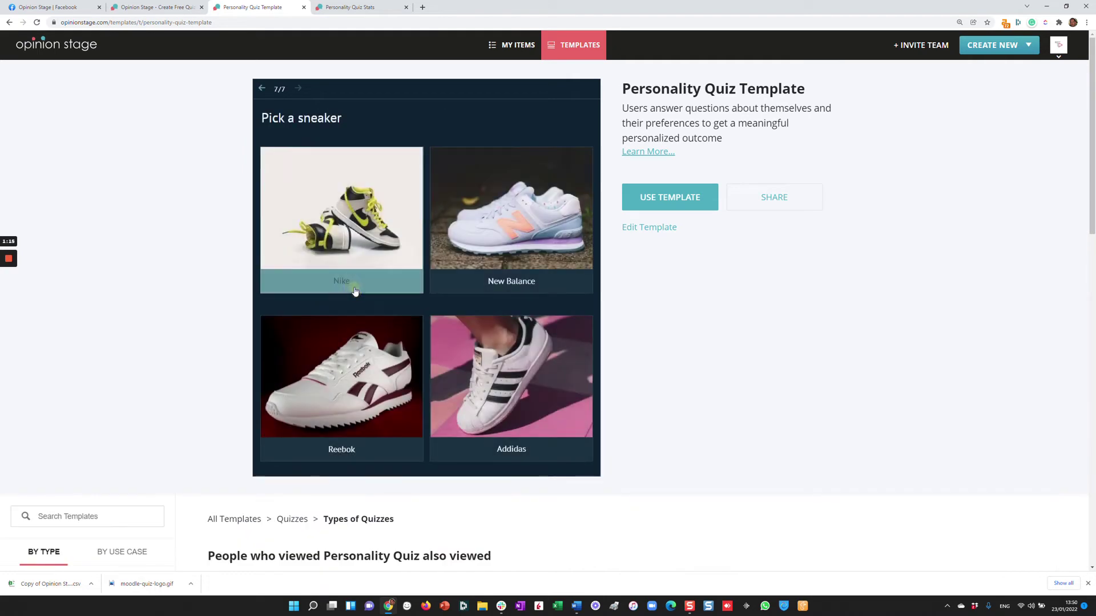
click(355, 289)
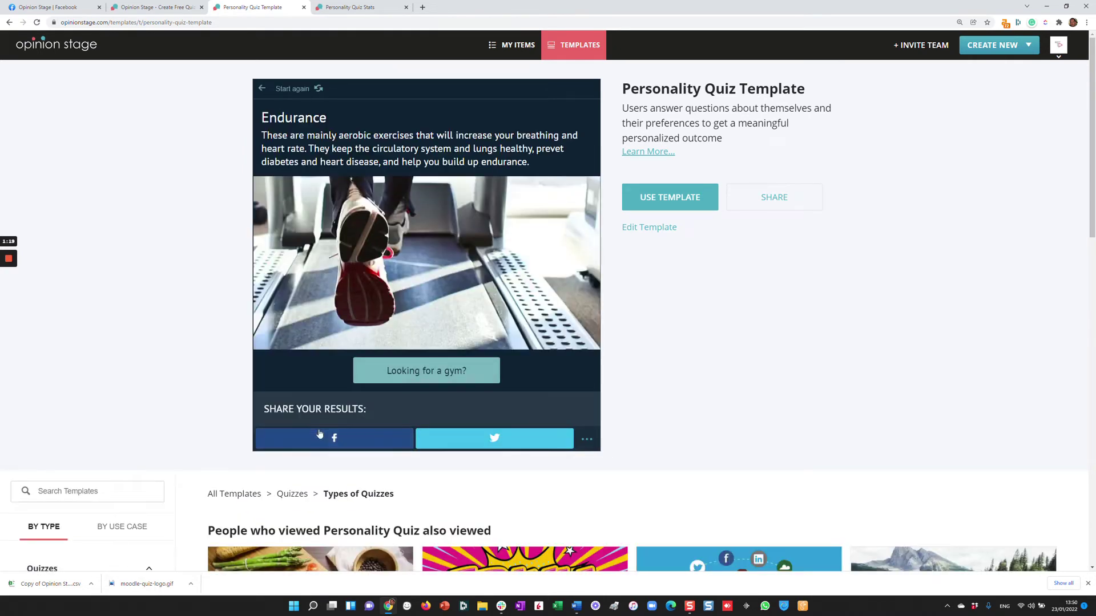
scroll(878, 333, down, 3)
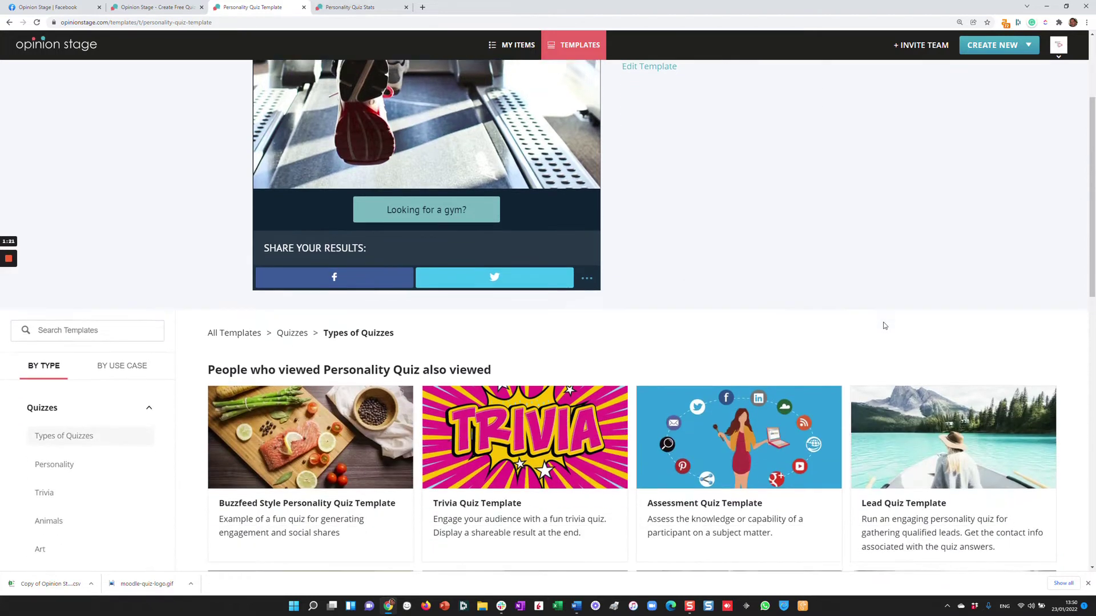
Step: Start the Lead Quiz Template preview and answer Hiking, Bread and cheese, agree
click(897, 375)
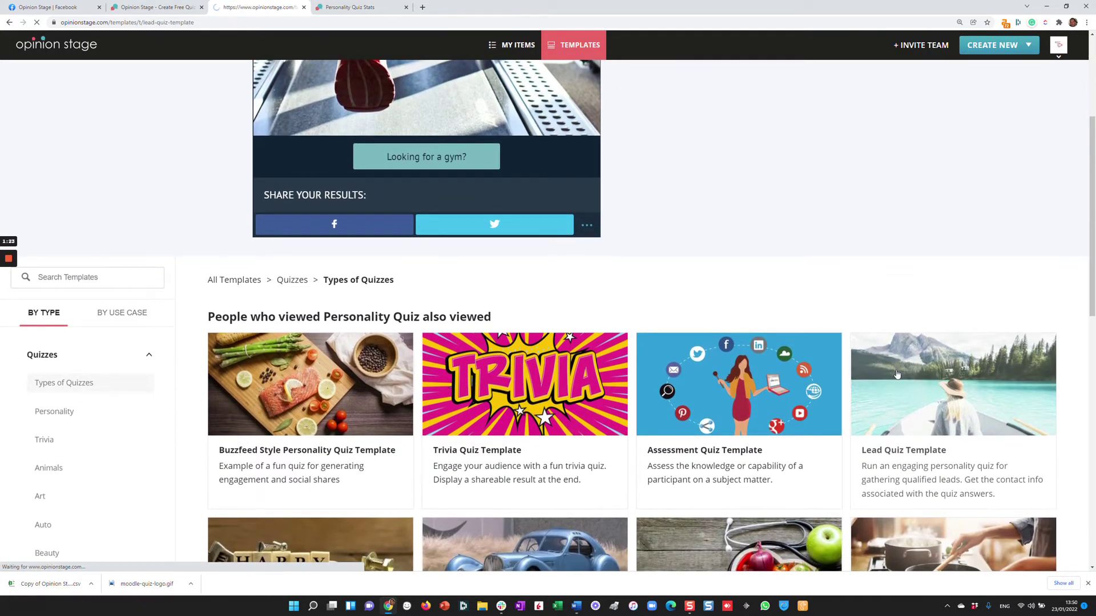
click(463, 347)
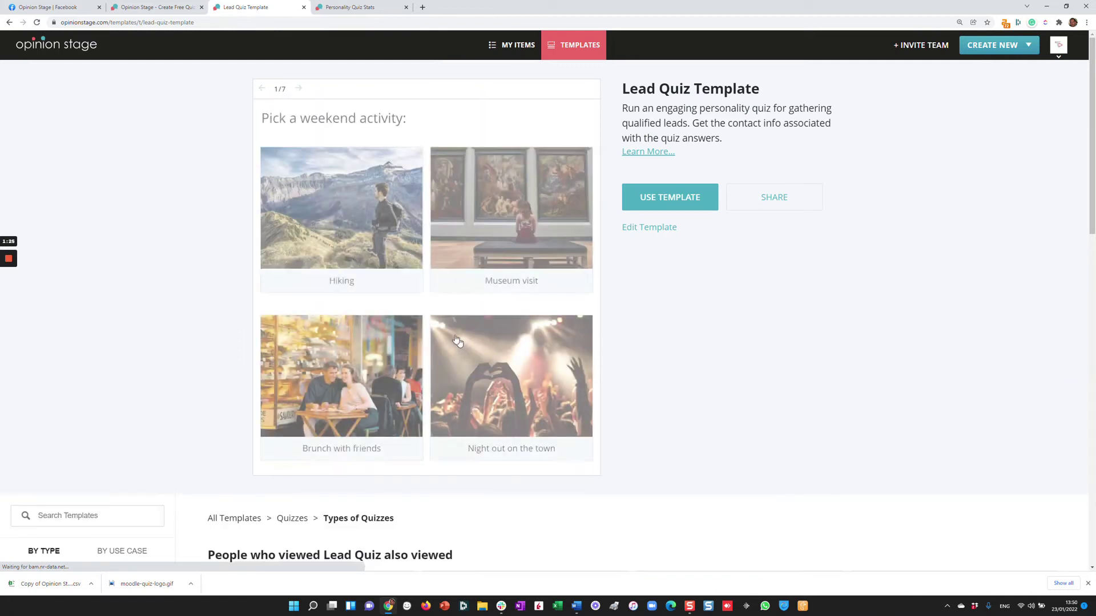
click(387, 278)
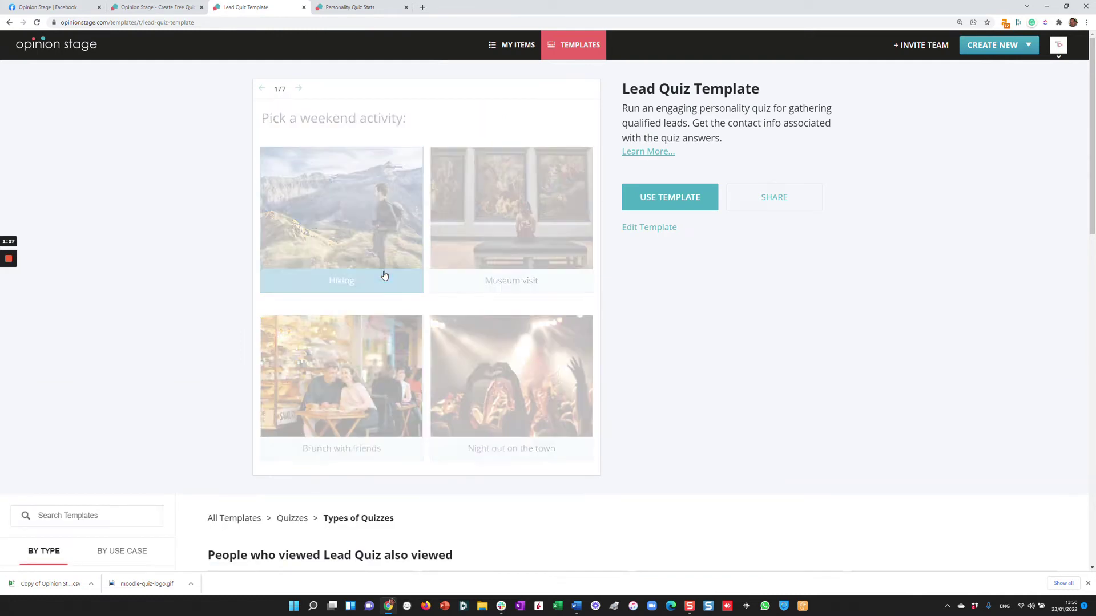
click(386, 276)
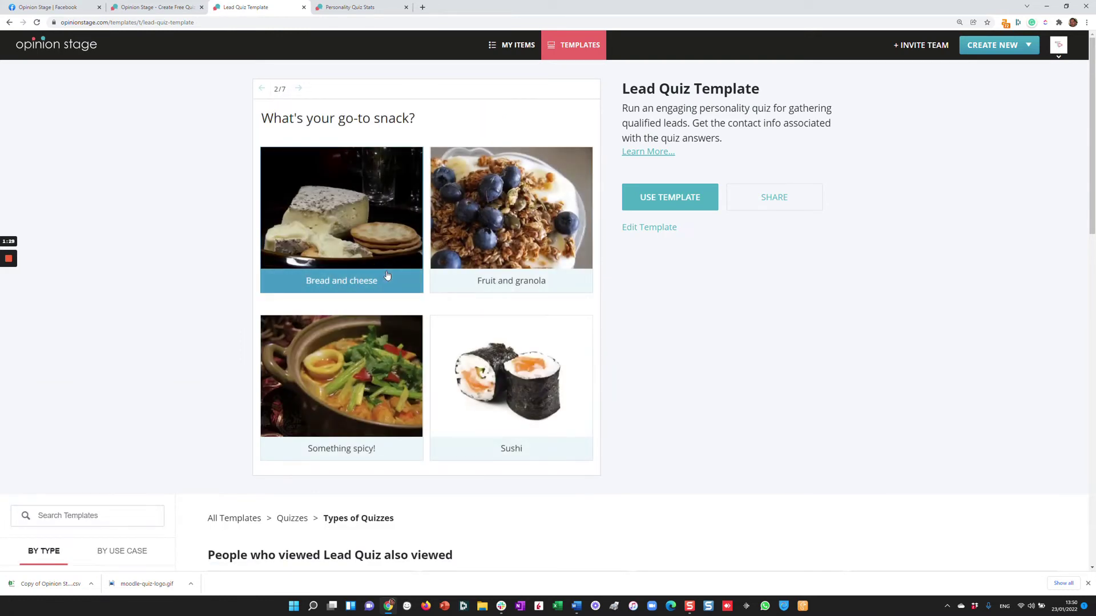
click(408, 355)
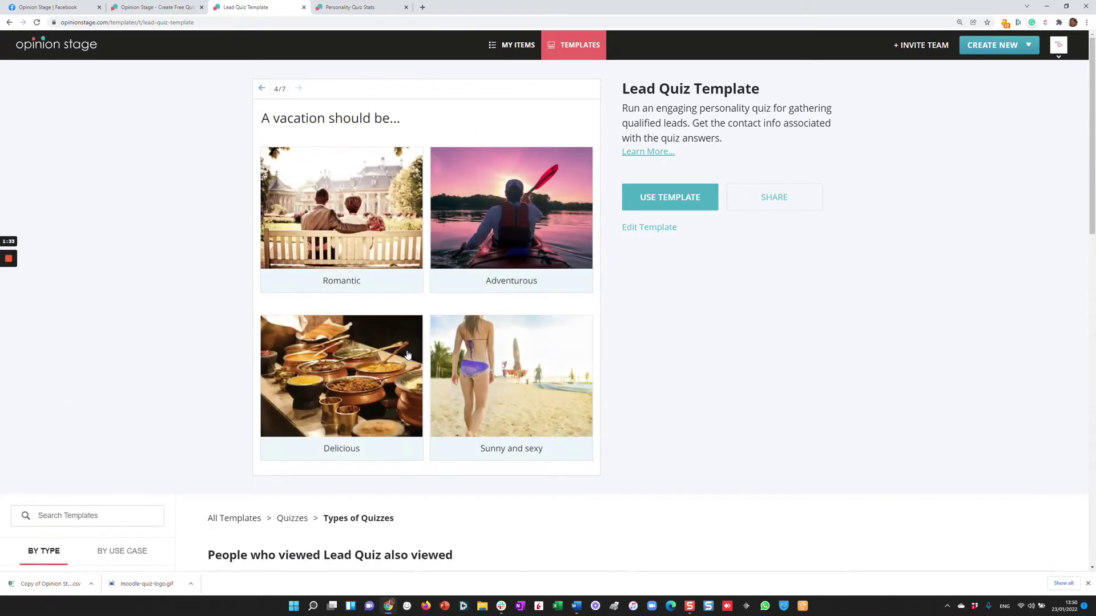
Step: Answer the remaining lead questions: Romantic, romantic movie, Hiking up a mountain, Nervous
click(385, 257)
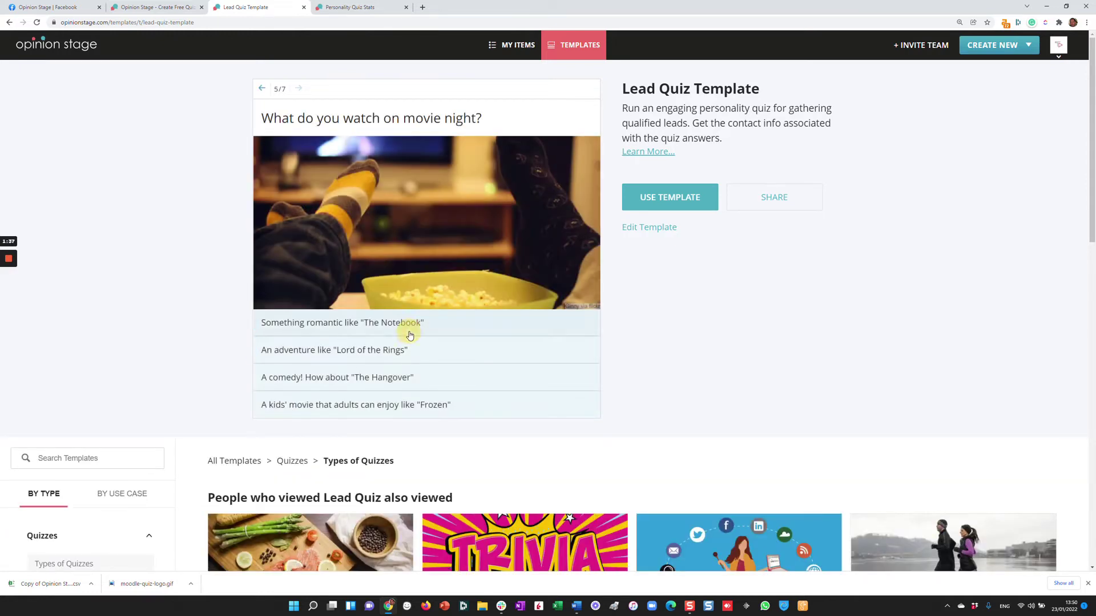
click(410, 336)
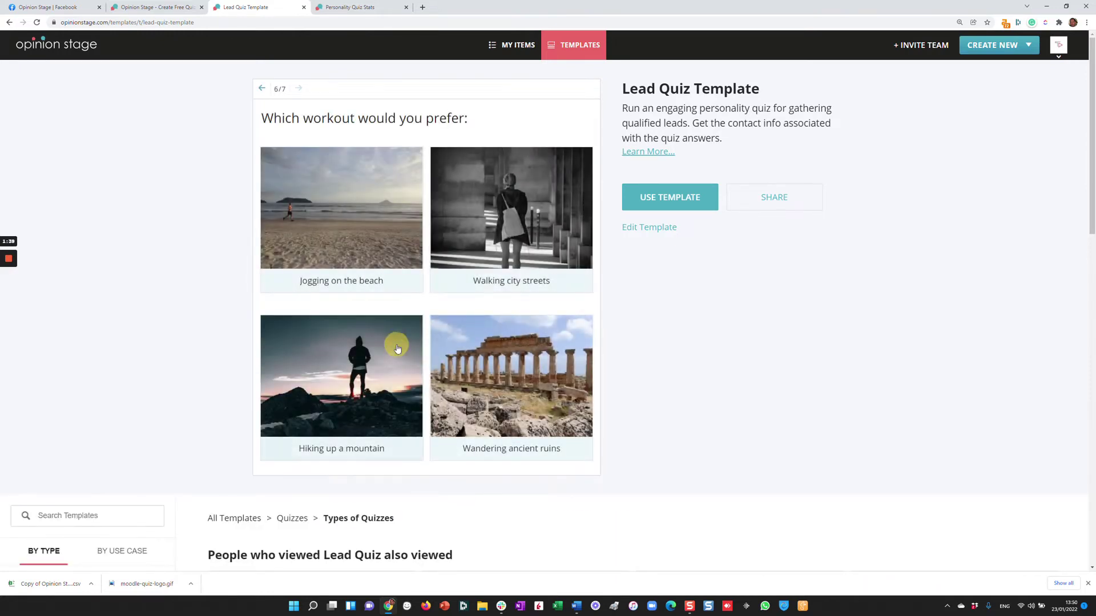
click(398, 350)
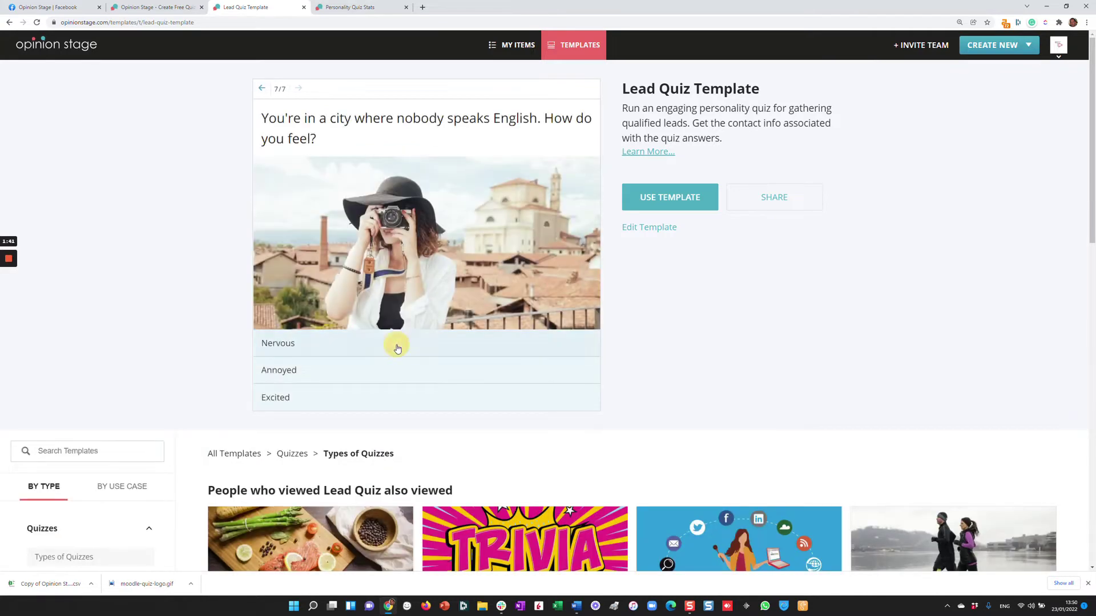
click(398, 343)
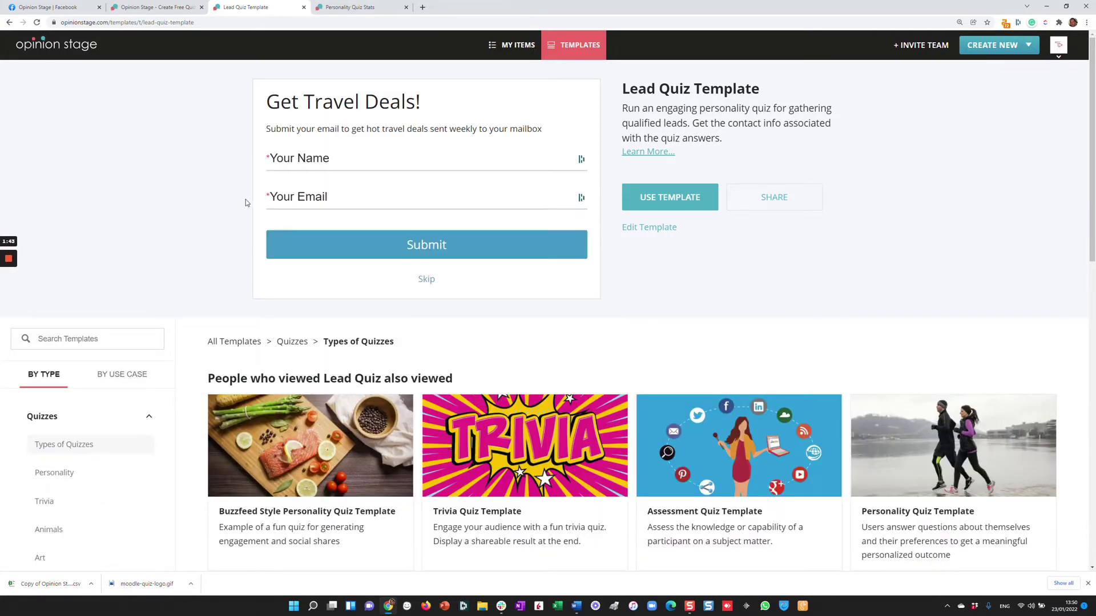
Step: Fill in name and email on the lead form and submit to see the Paris result
click(299, 155)
text(a)
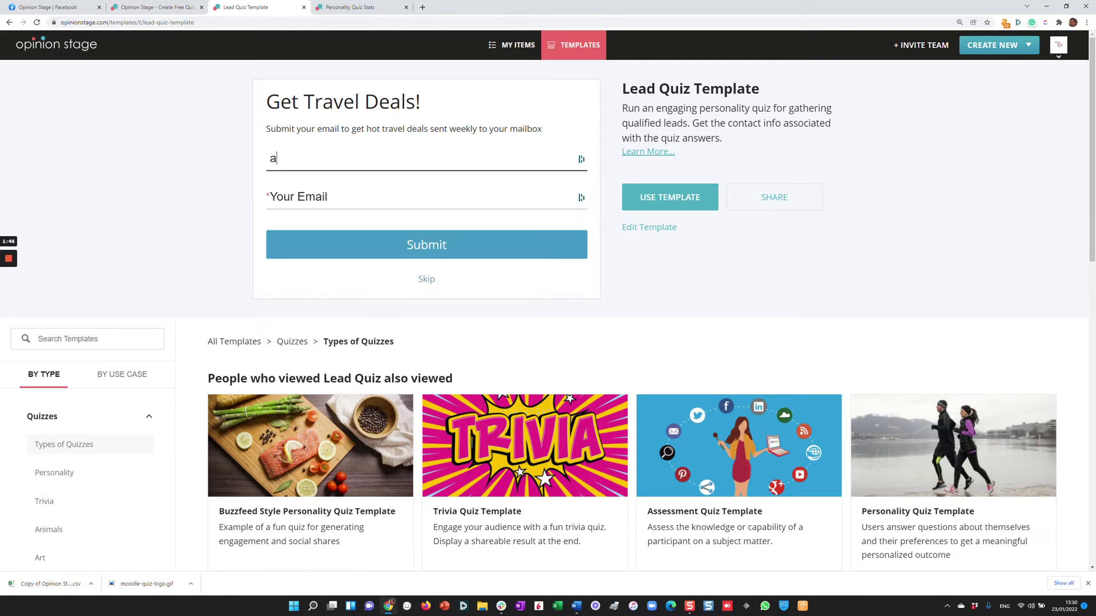
text(ssaf)
key(Tab)
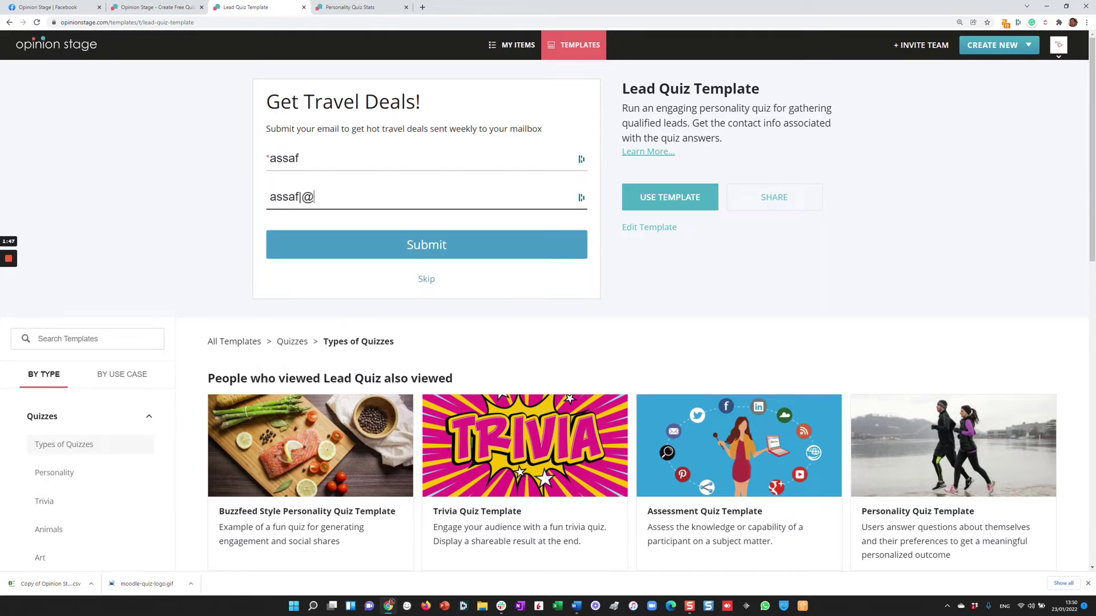
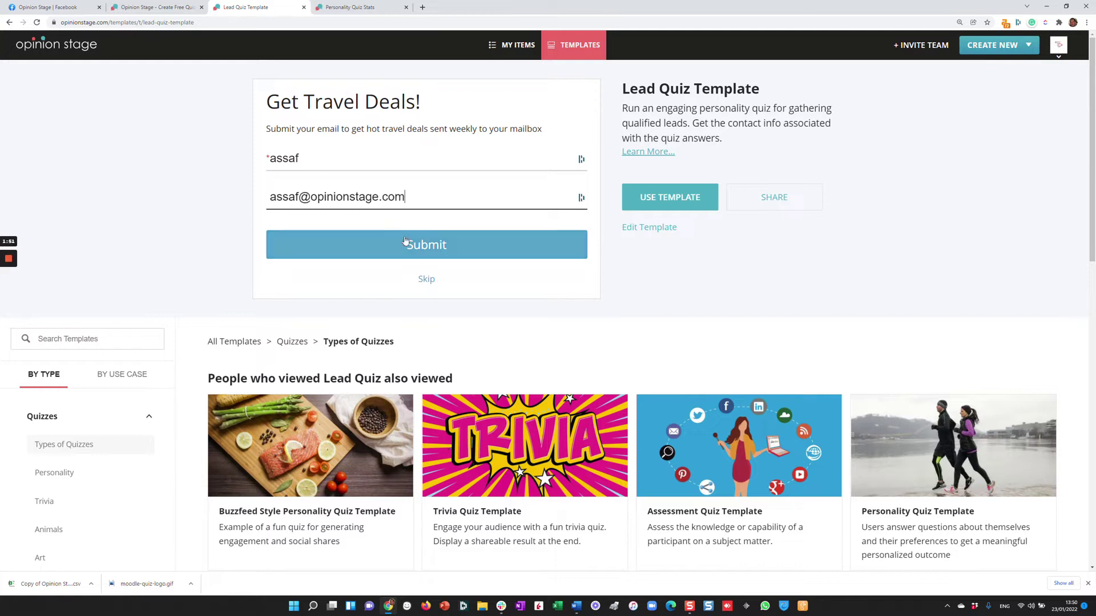
click(406, 243)
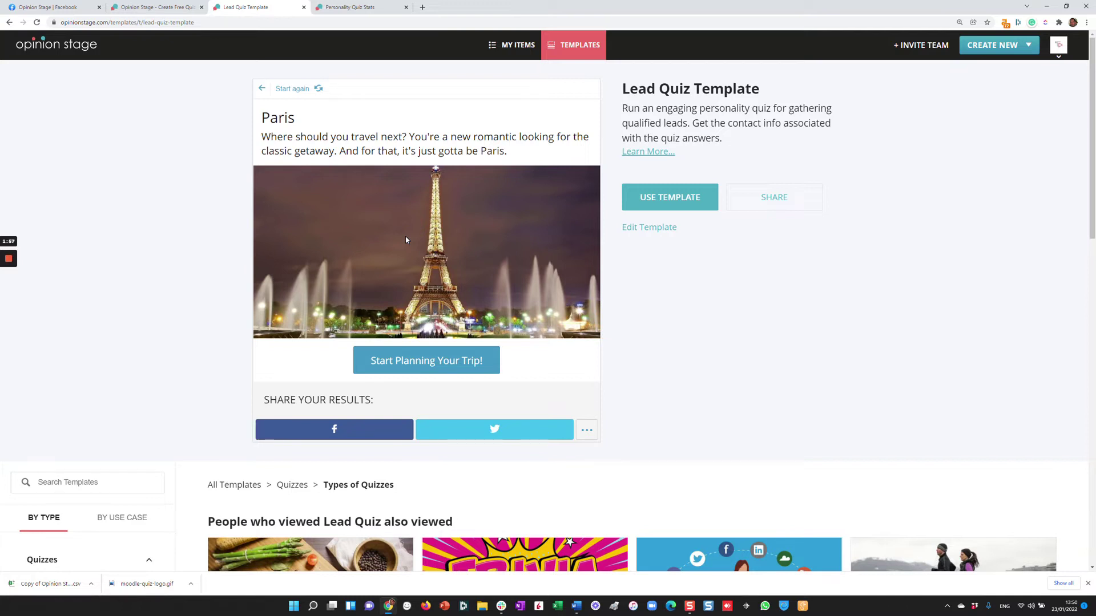
scroll(480, 254, down, 1)
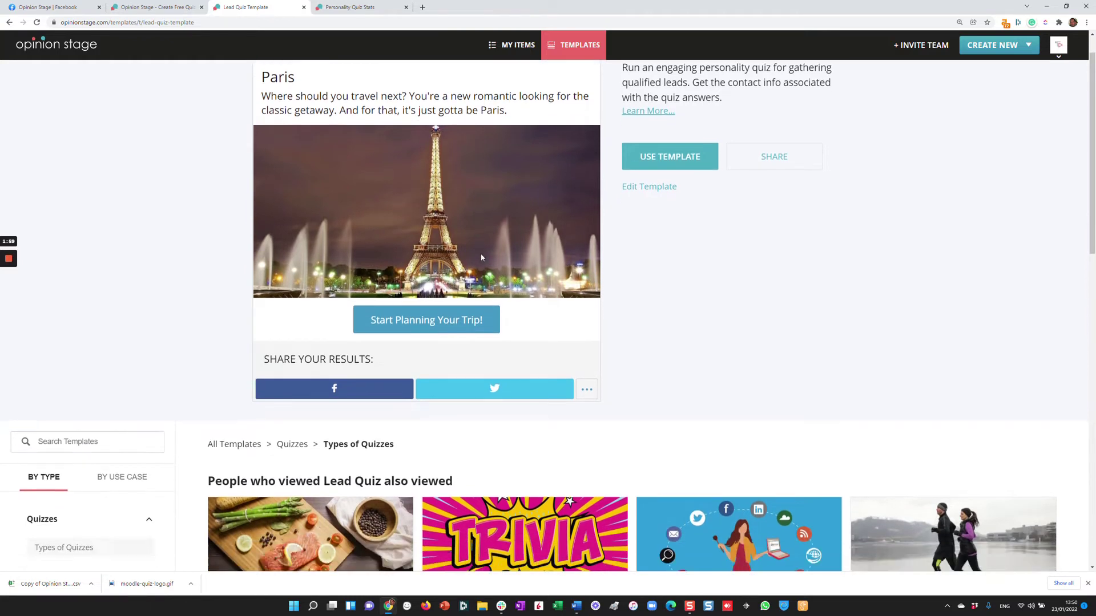
scroll(480, 254, down, 3)
scroll(514, 385, down, 1)
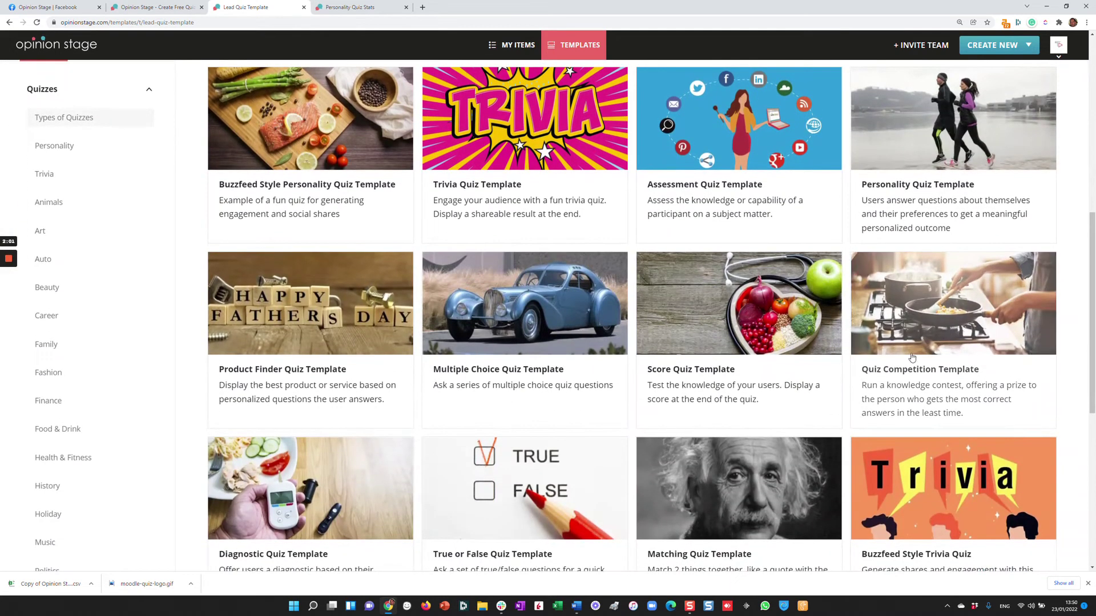
Step: Begin the Quiz Competition Template preview and answer Al Dente, fillet, simmer, BBQ sauce
click(949, 334)
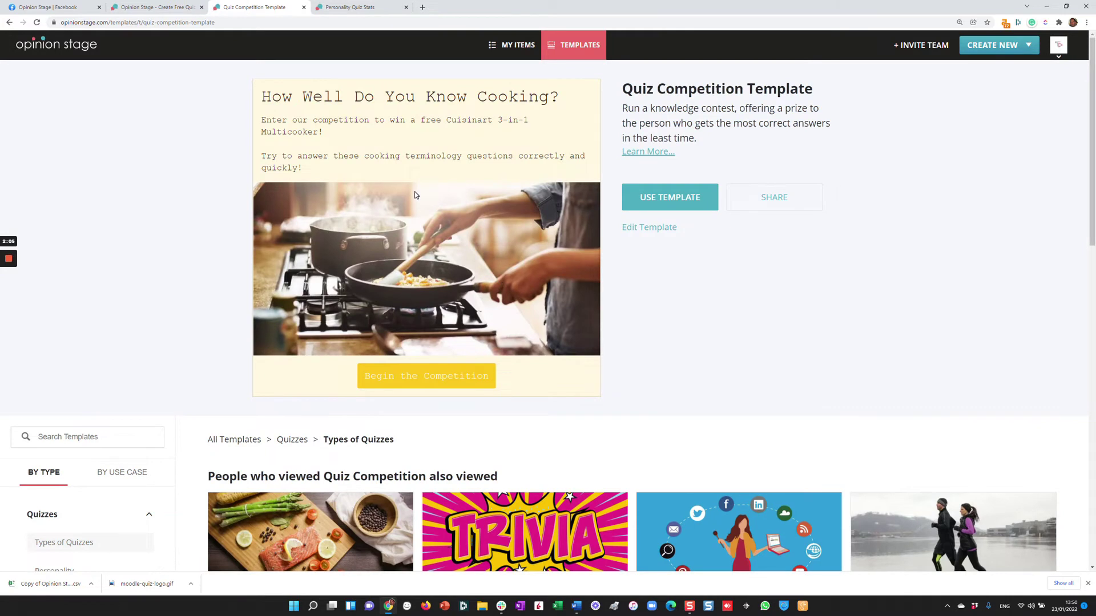
click(430, 374)
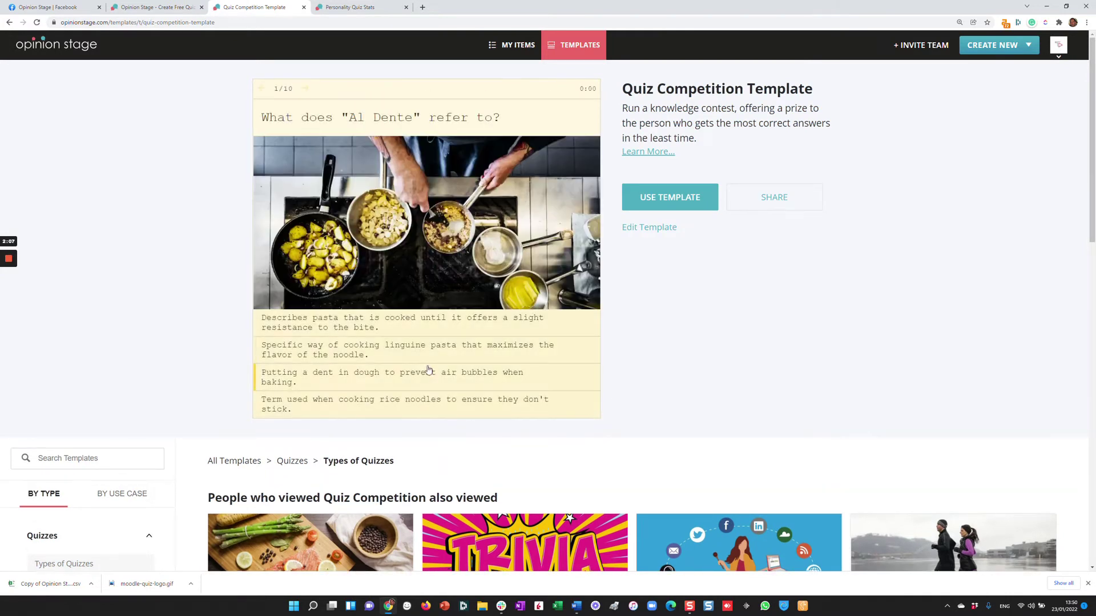
click(403, 345)
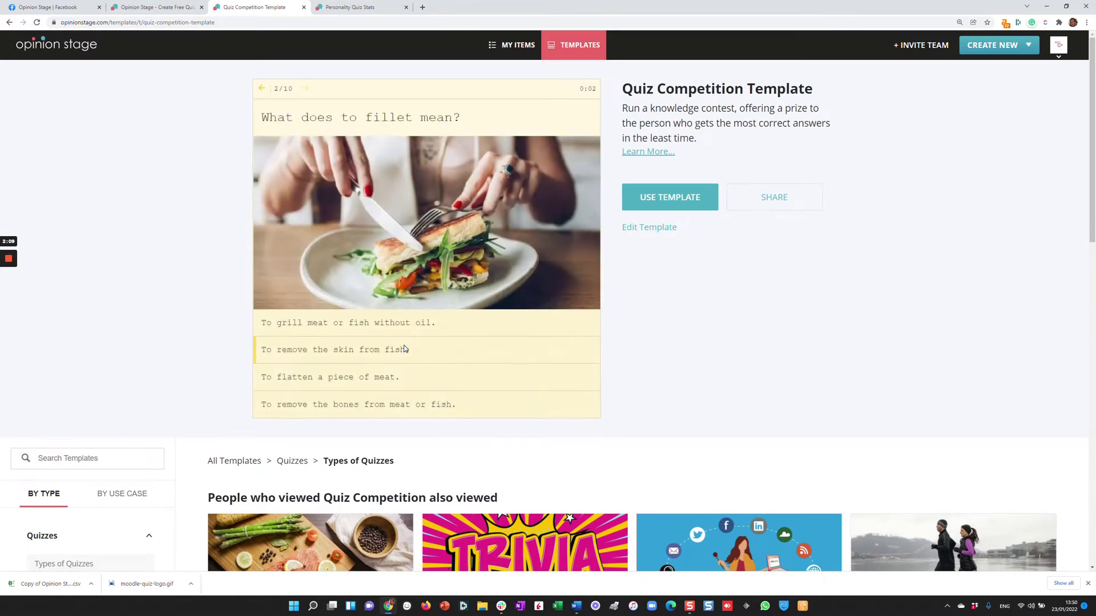
click(406, 350)
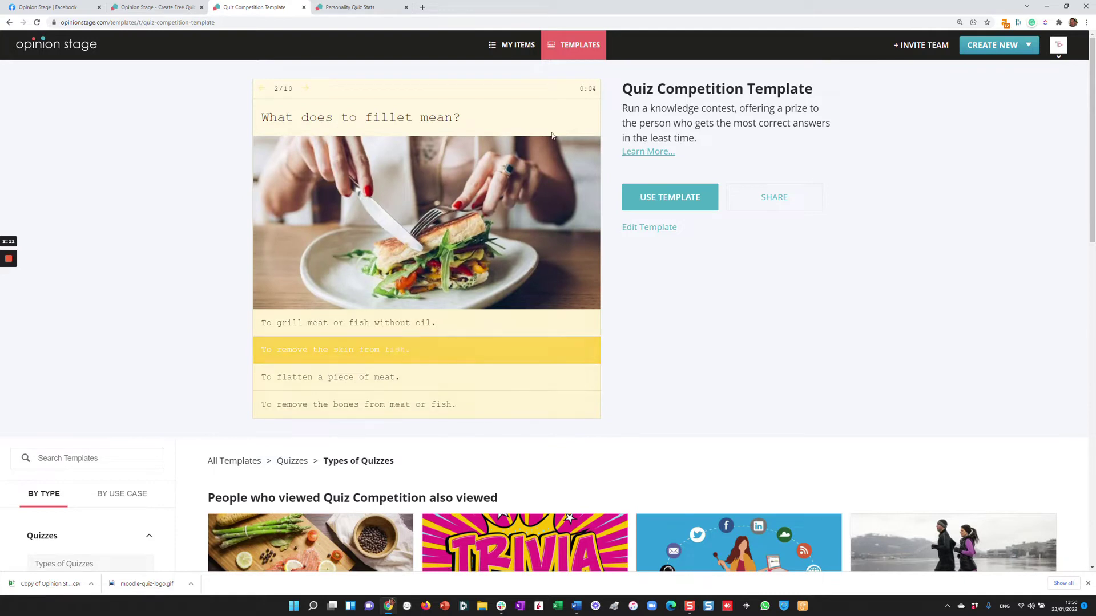
click(362, 375)
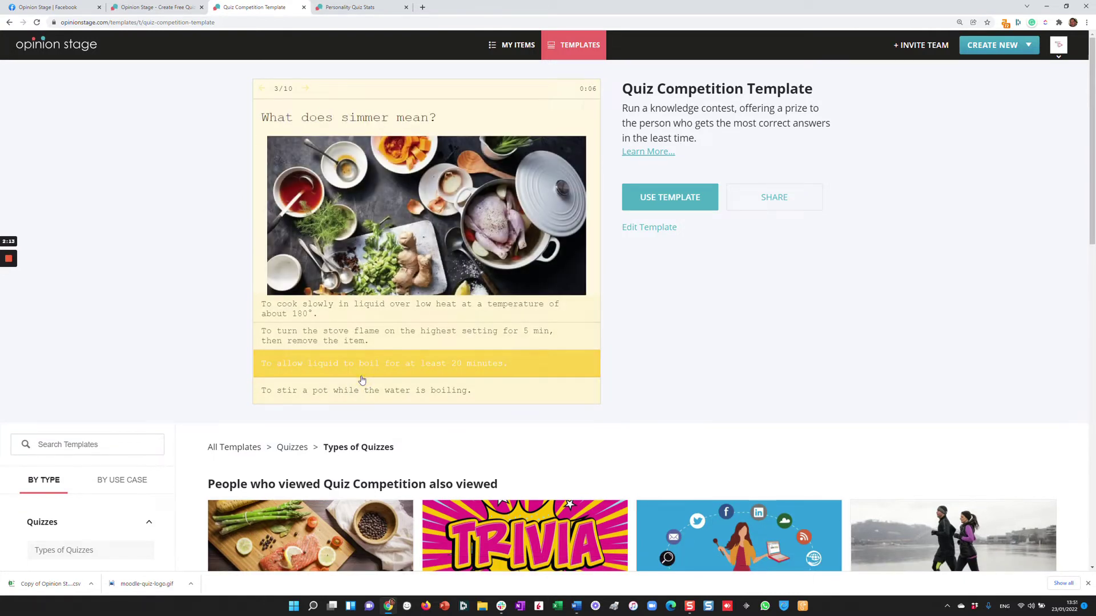
click(356, 361)
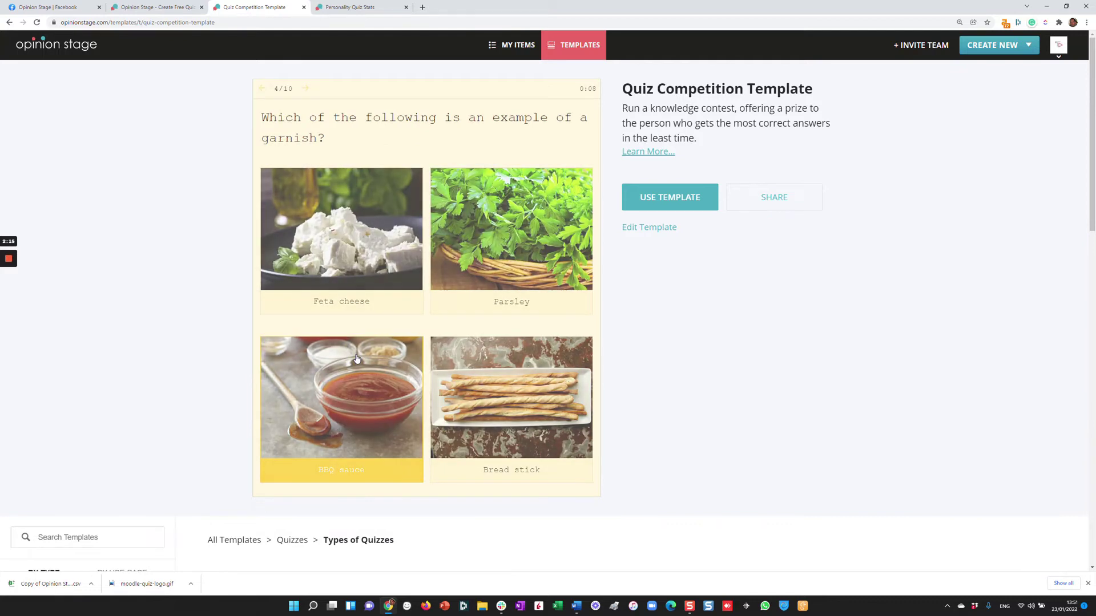
Step: Answer the remaining cooking questions: baste, Pinenuts, Julienne, convection oven, truss, Hardwoods
click(364, 351)
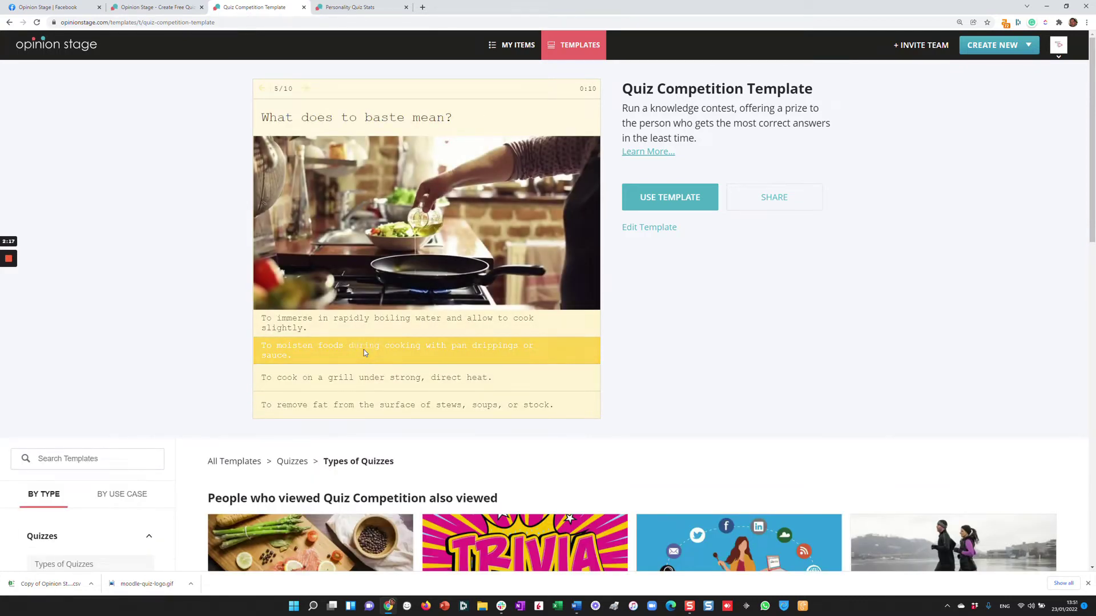
click(355, 332)
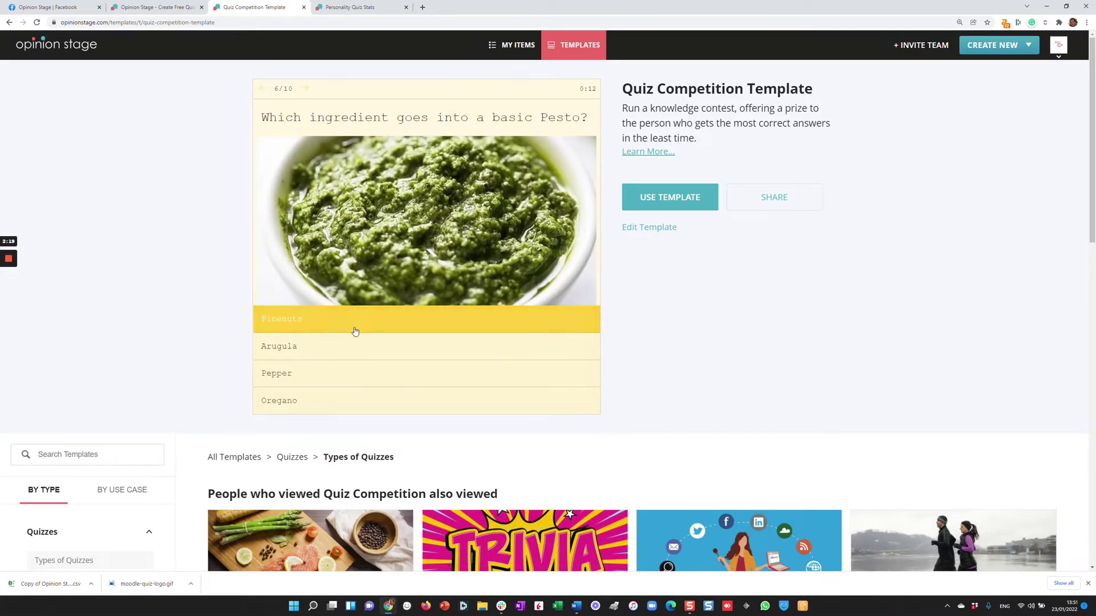
click(361, 353)
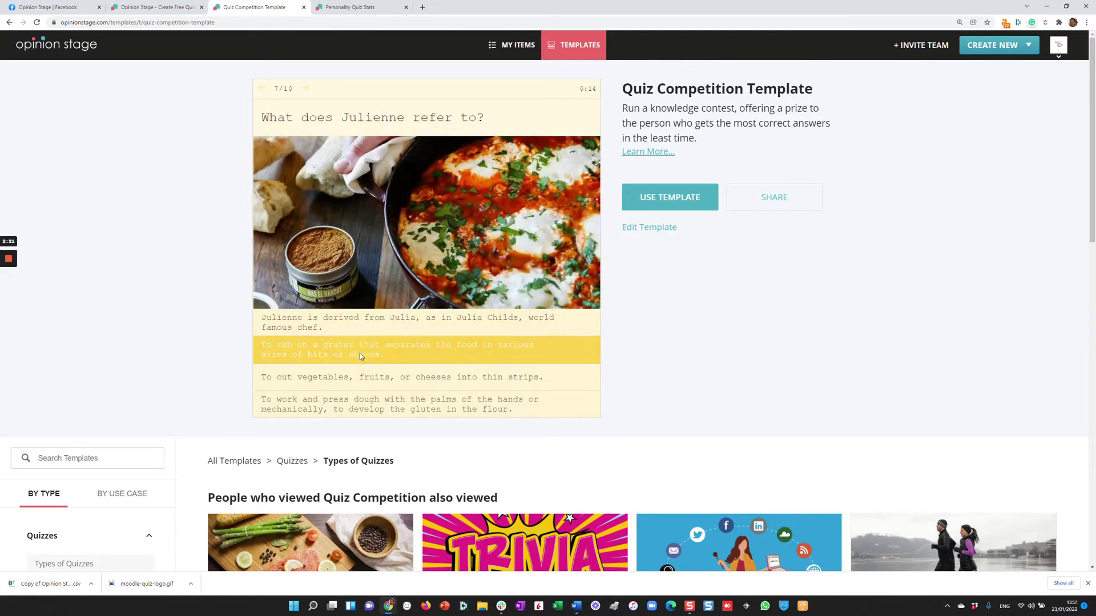
click(370, 345)
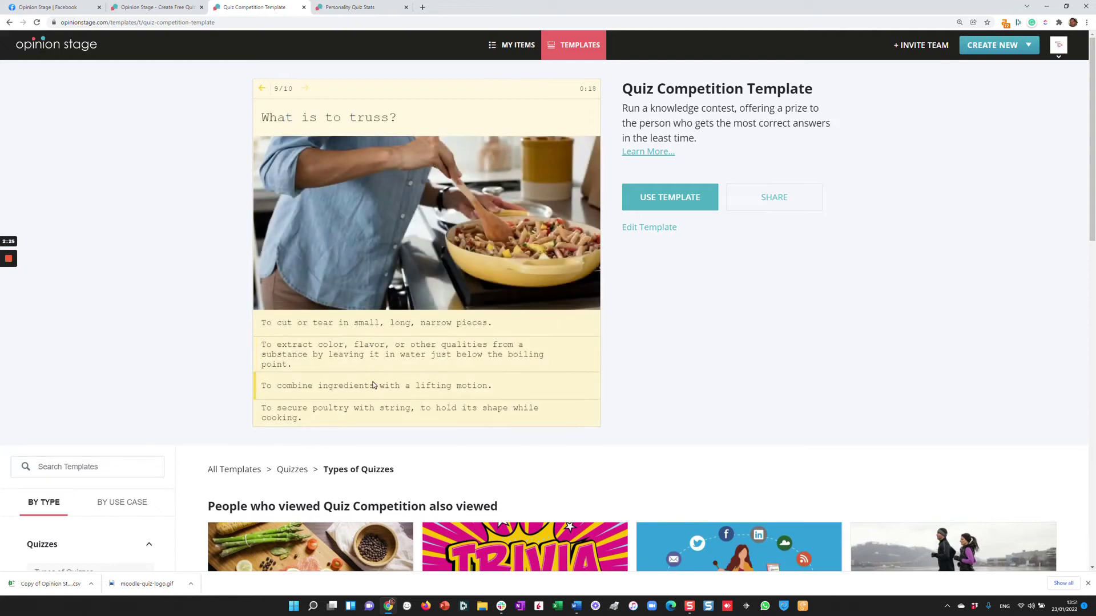
click(371, 385)
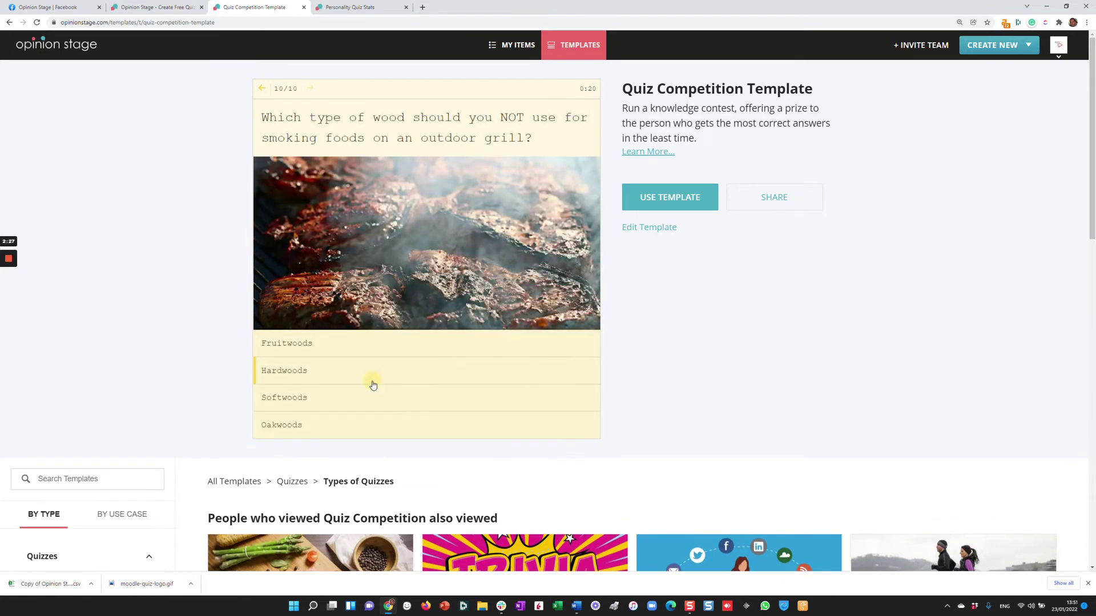
click(372, 383)
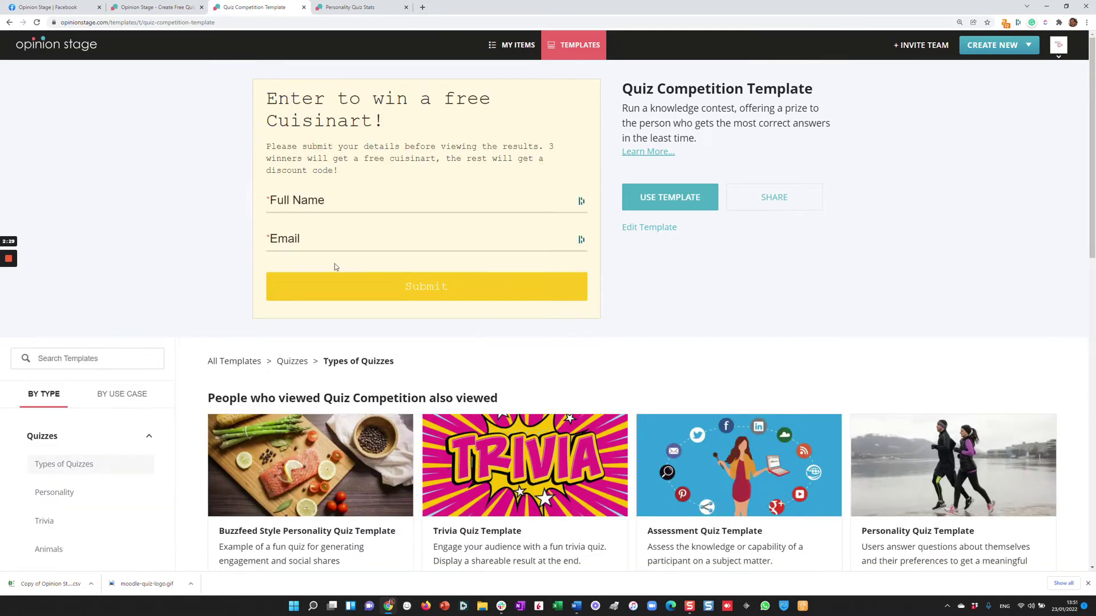
Step: Enter a name and email in the Cuisinart entry form and submit to see the 2/10 score
click(307, 201)
text(as)
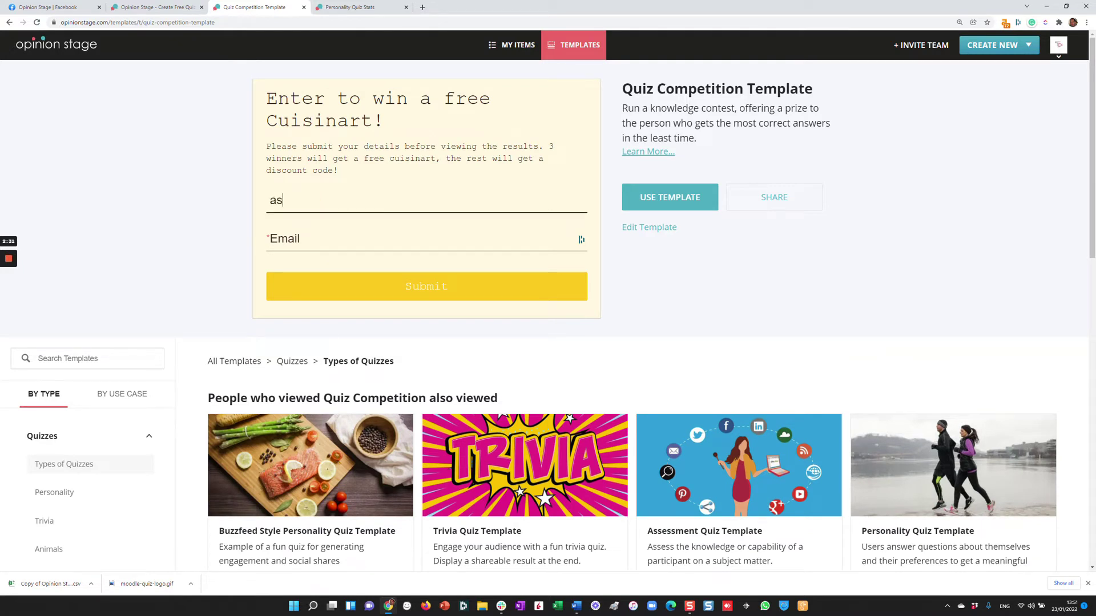
text(saf)
key(Tab)
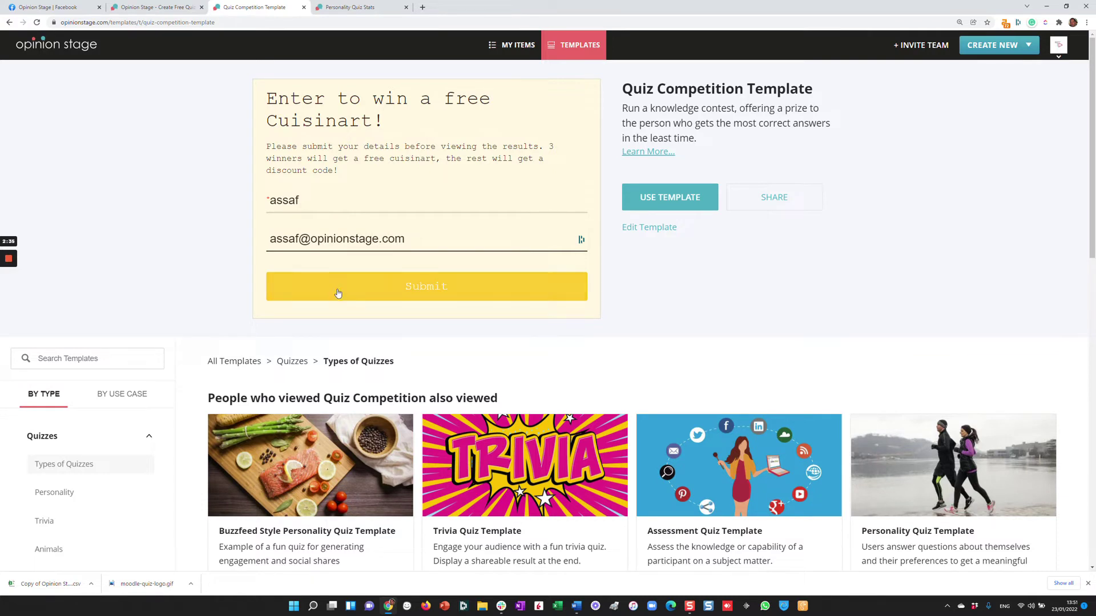
click(404, 300)
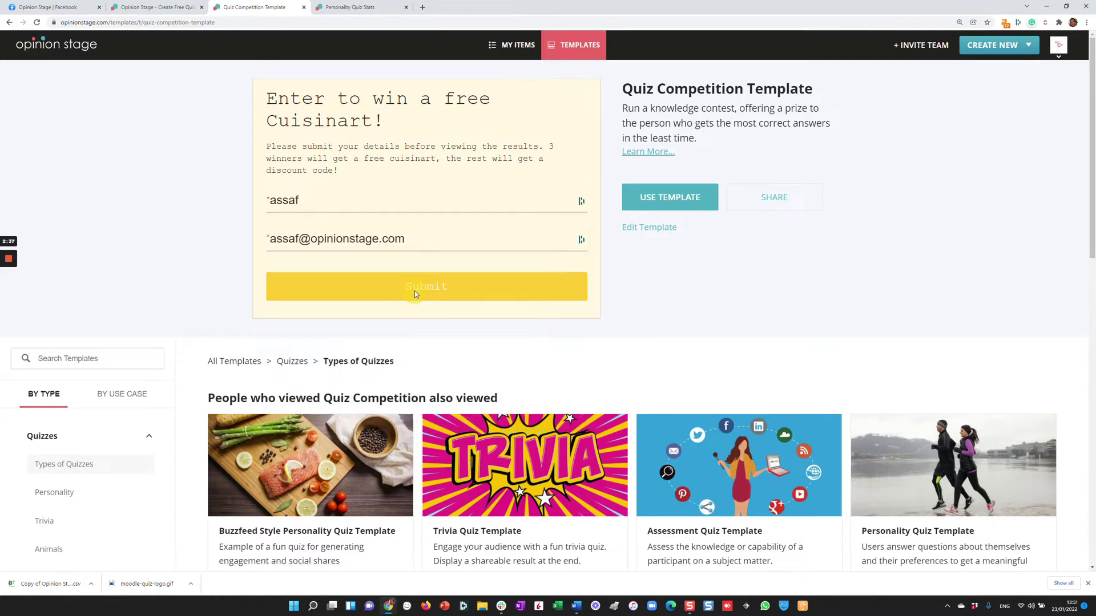
click(414, 291)
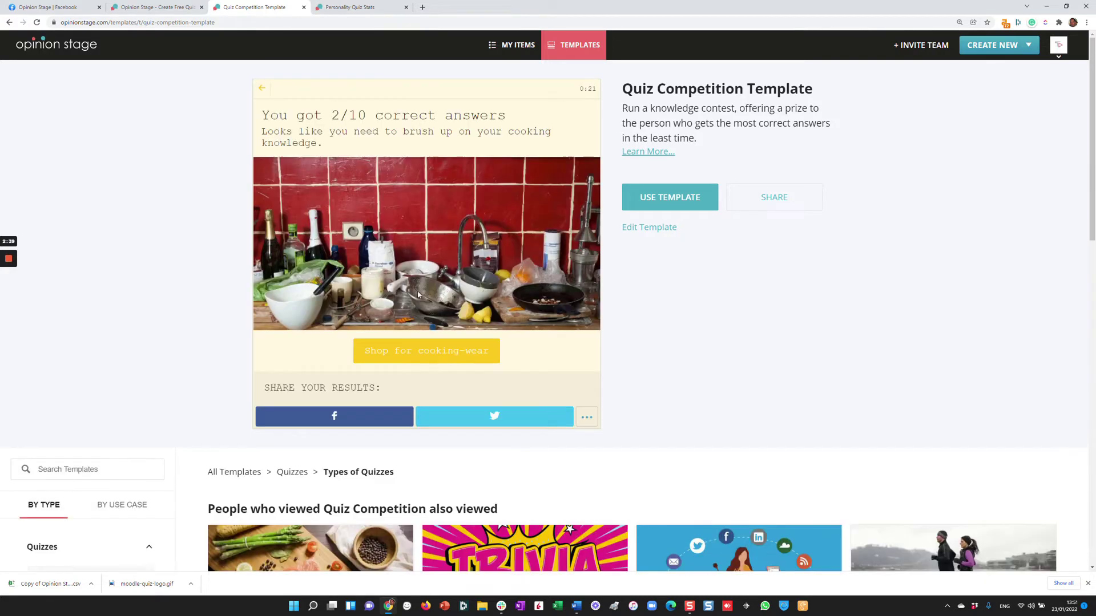
scroll(794, 356, down, 1)
scroll(795, 355, down, 2)
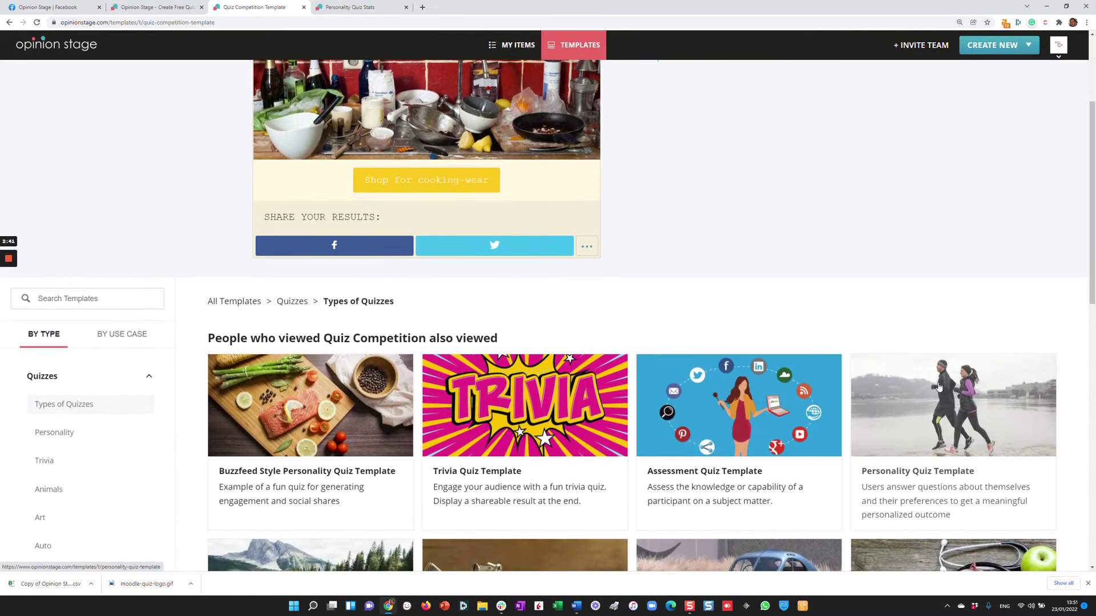
Step: Start a new quiz from the running-couple Personality Quiz Template via USE TEMPLATE
click(943, 388)
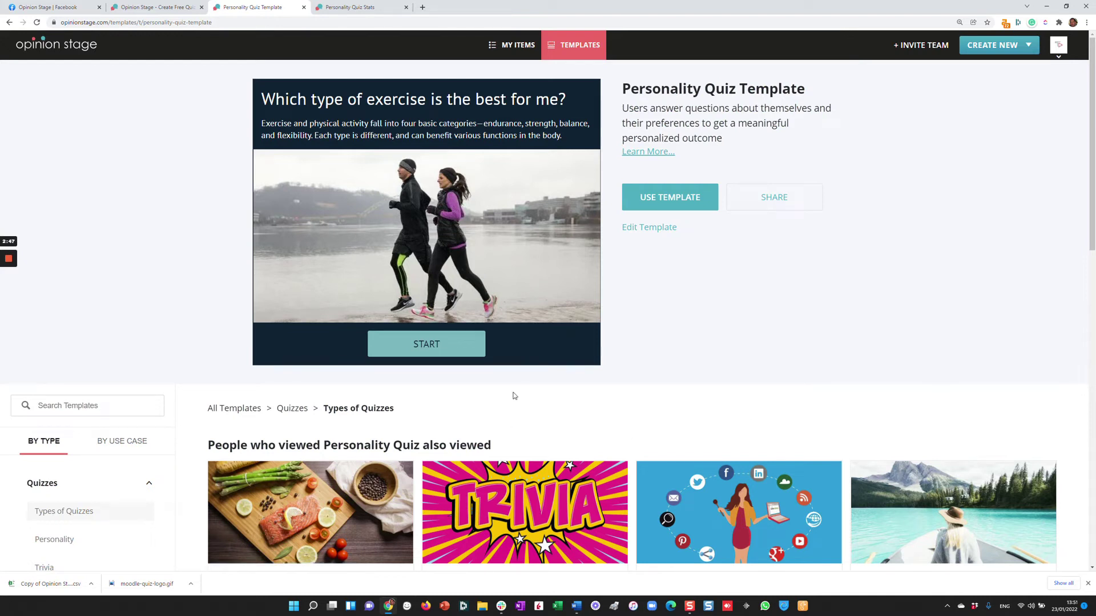
click(1008, 57)
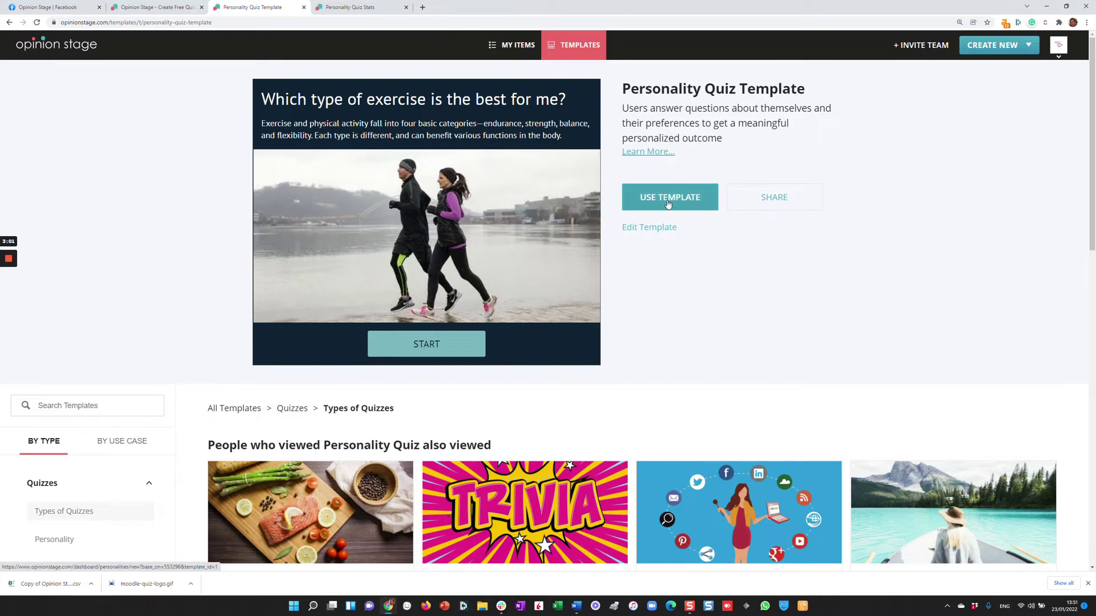
click(691, 200)
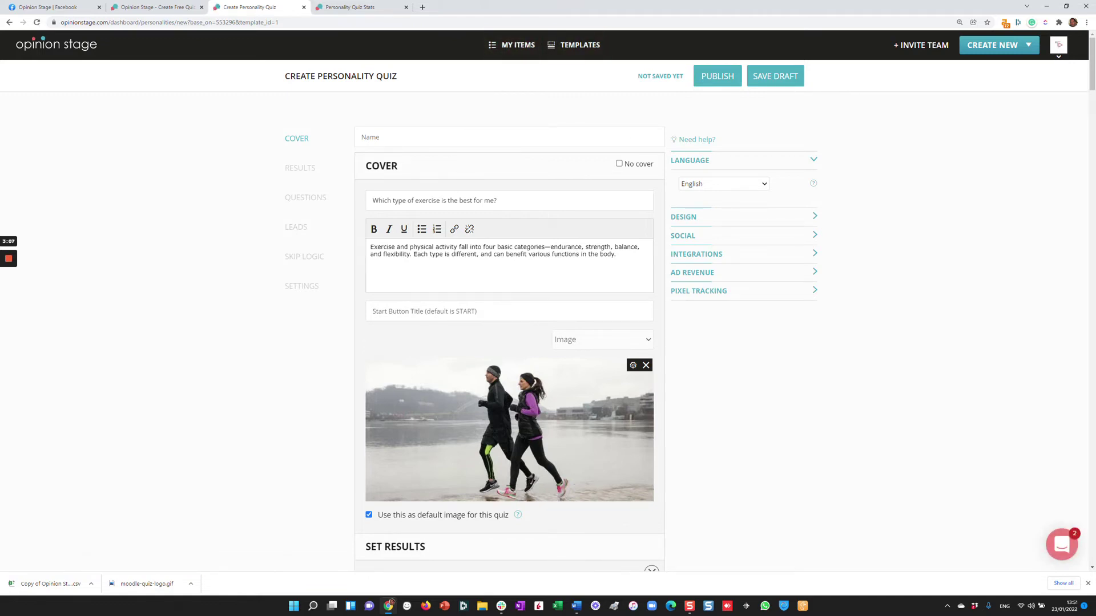
Step: Retitle the cover "Which type of outdoor activity fits me most?" and remove the running-couple image
click(415, 201)
key(shift+End)
text(activ)
text(ity)
text(outdoor)
click(646, 365)
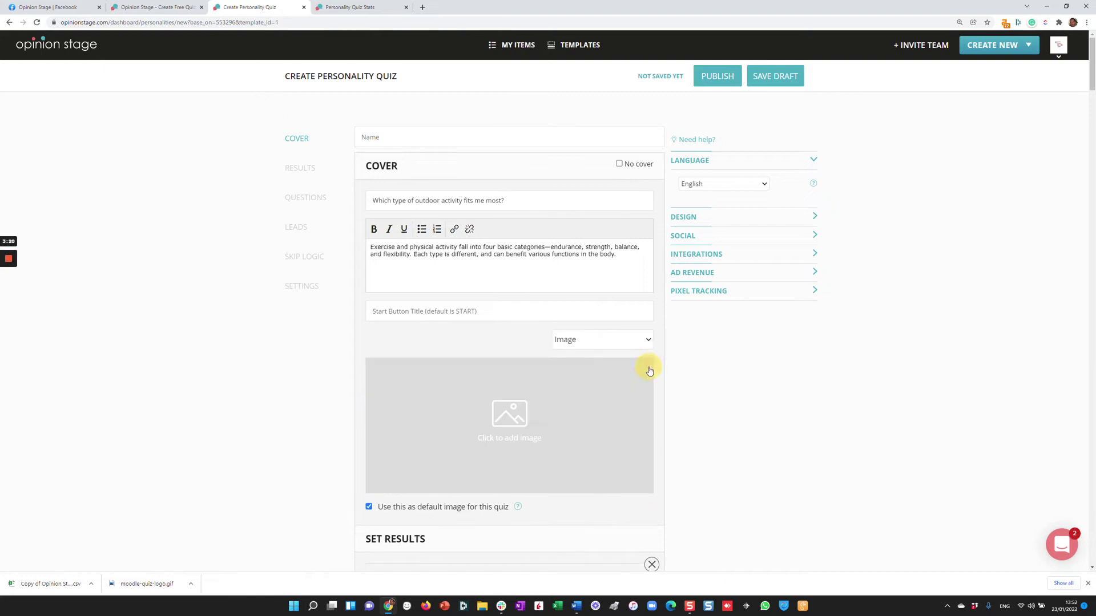
Step: Search Image Search for "sport" and set the sports-equipment photo as the cropped cover image
click(509, 435)
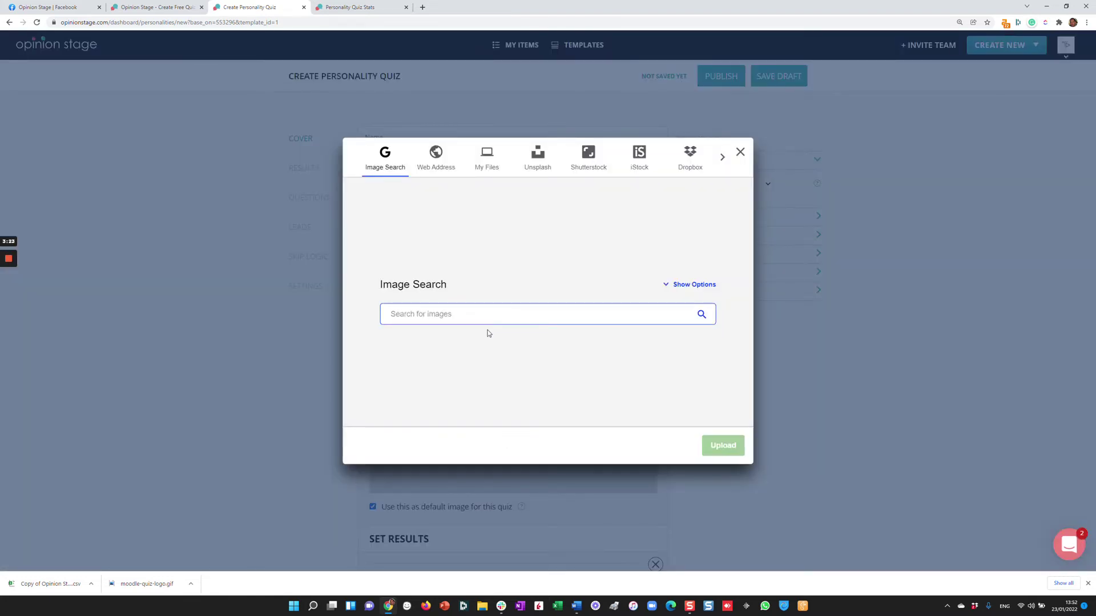
text(sport)
key(Return)
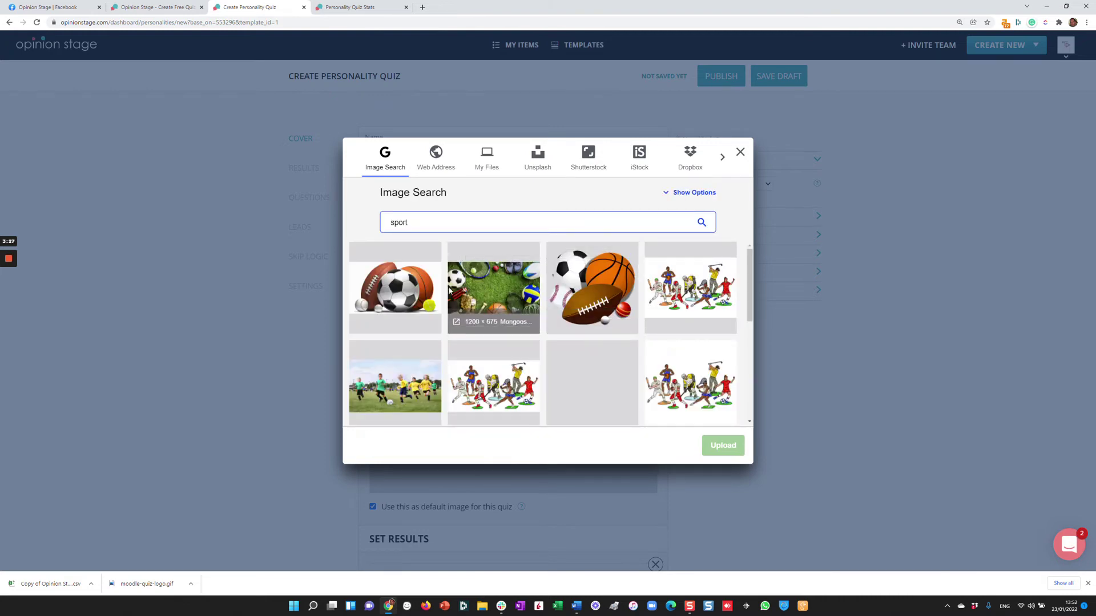
click(449, 291)
click(723, 445)
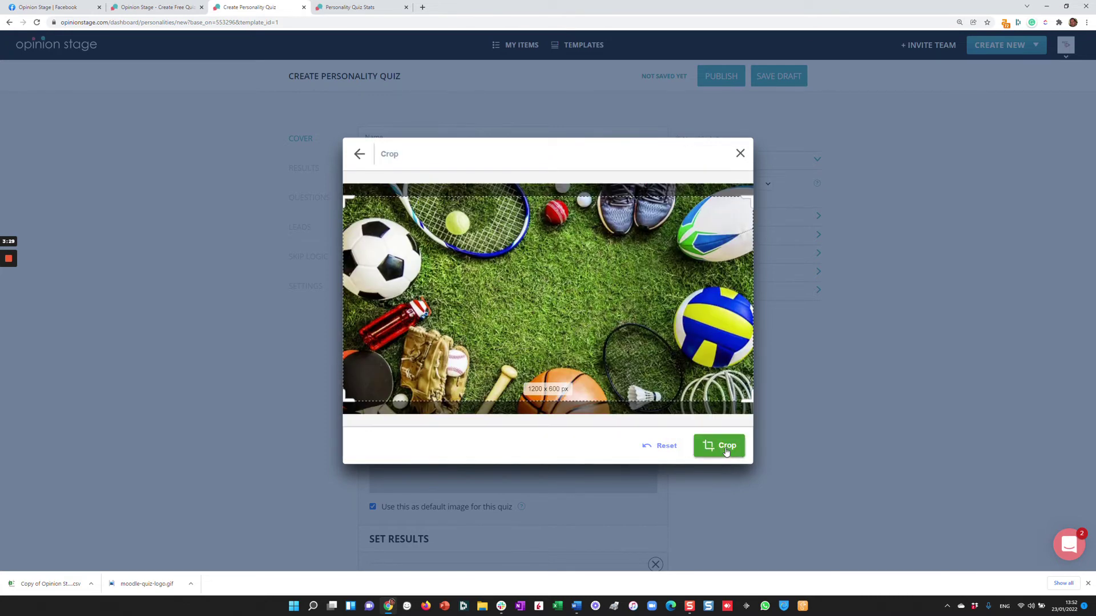
click(726, 447)
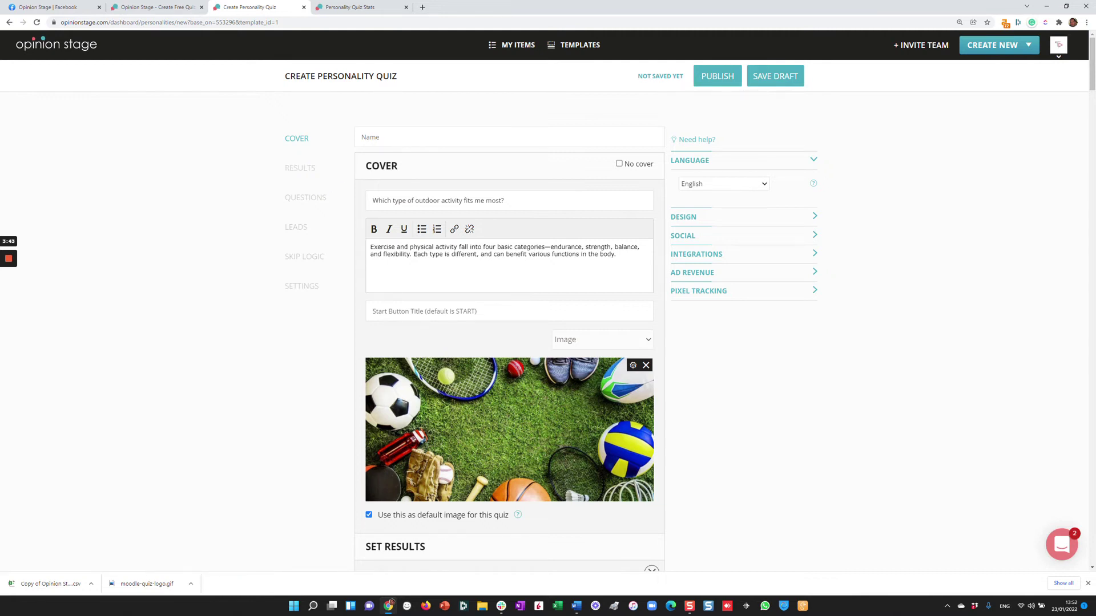
Step: Review the four results, then return to the questions section showing "Pick a place to workout."
click(302, 168)
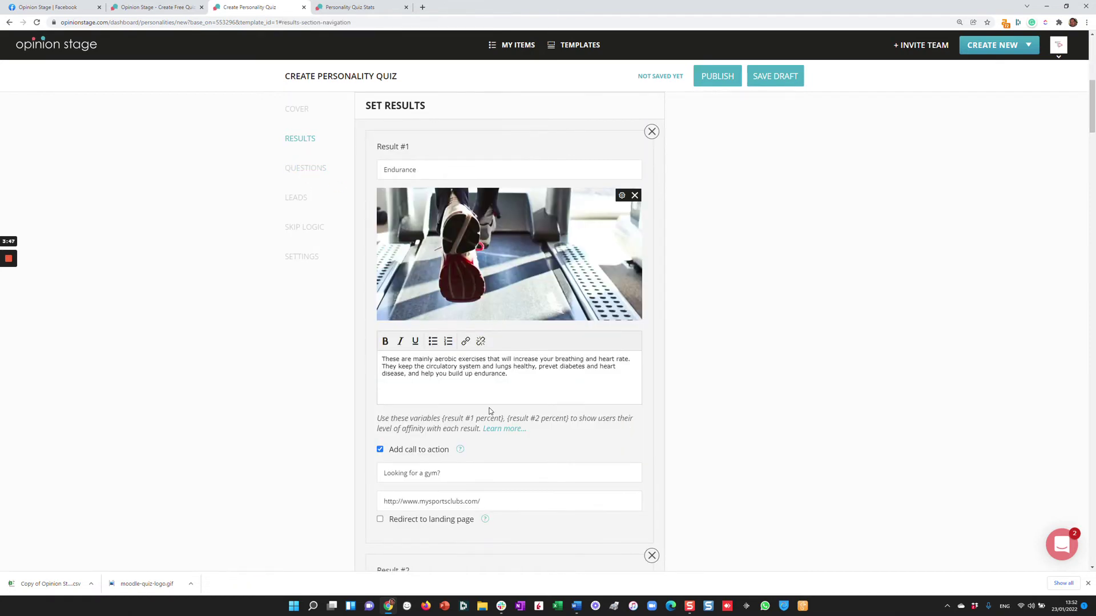
scroll(490, 411, down, 1)
scroll(489, 412, down, 3)
scroll(490, 412, down, 4)
scroll(491, 413, down, 3)
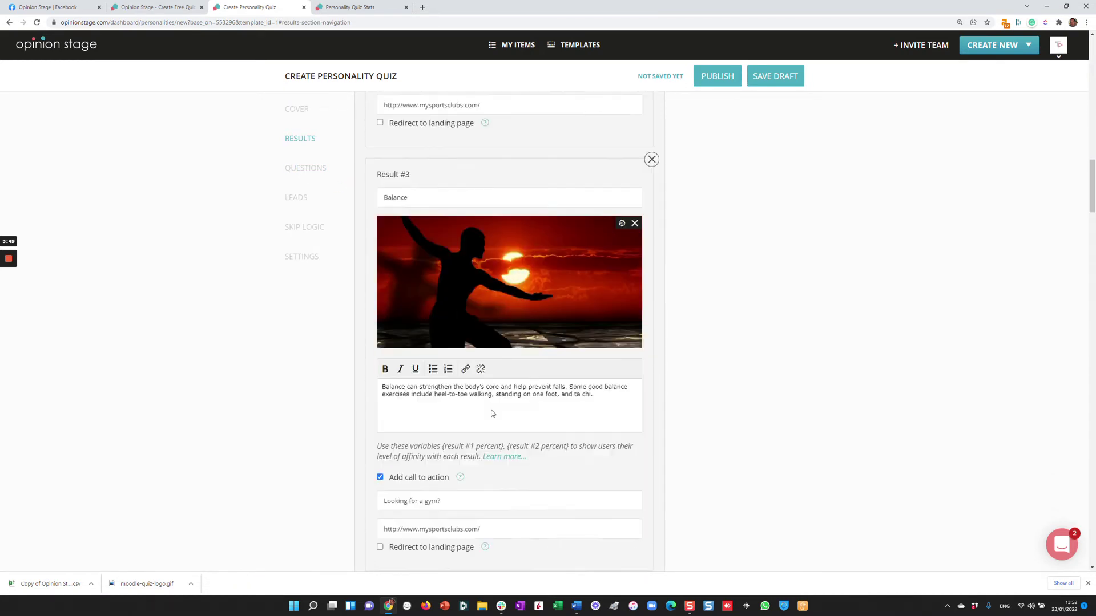
scroll(491, 413, down, 3)
scroll(492, 414, down, 2)
scroll(491, 414, down, 1)
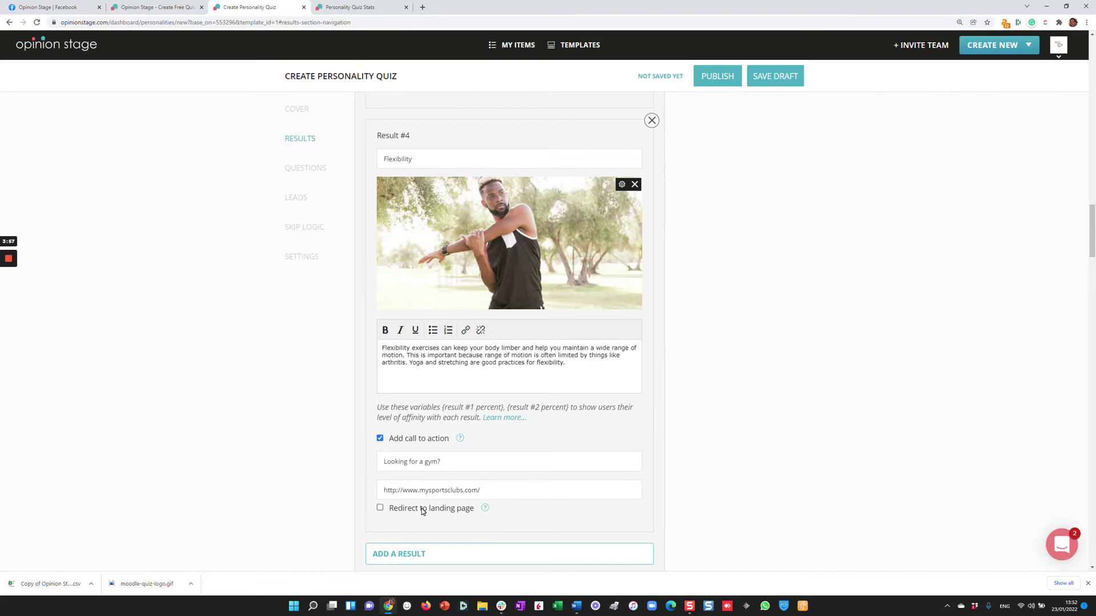
click(317, 167)
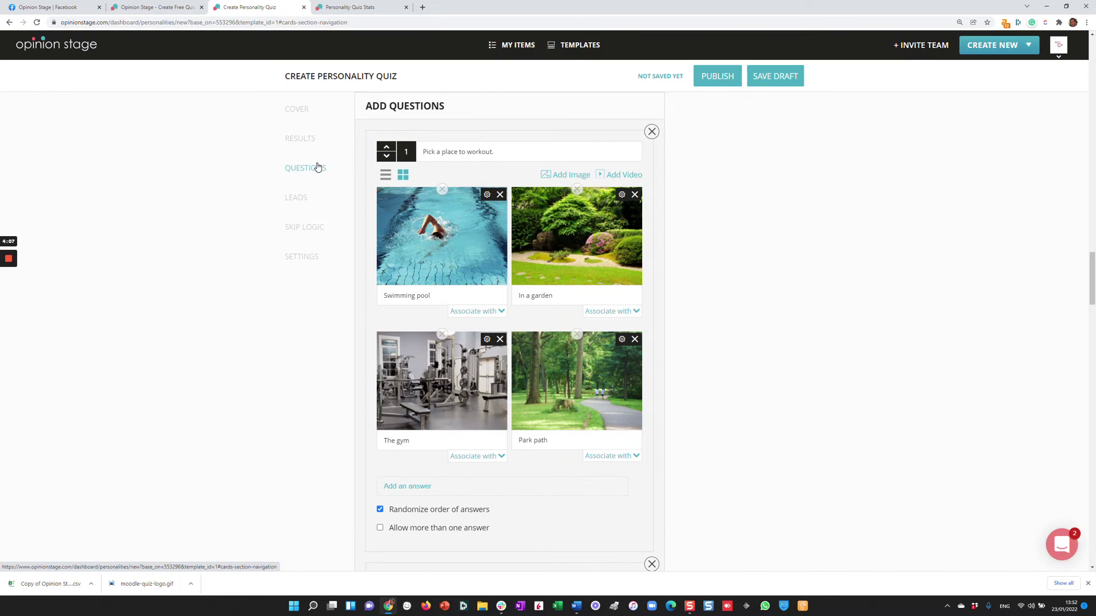
click(484, 316)
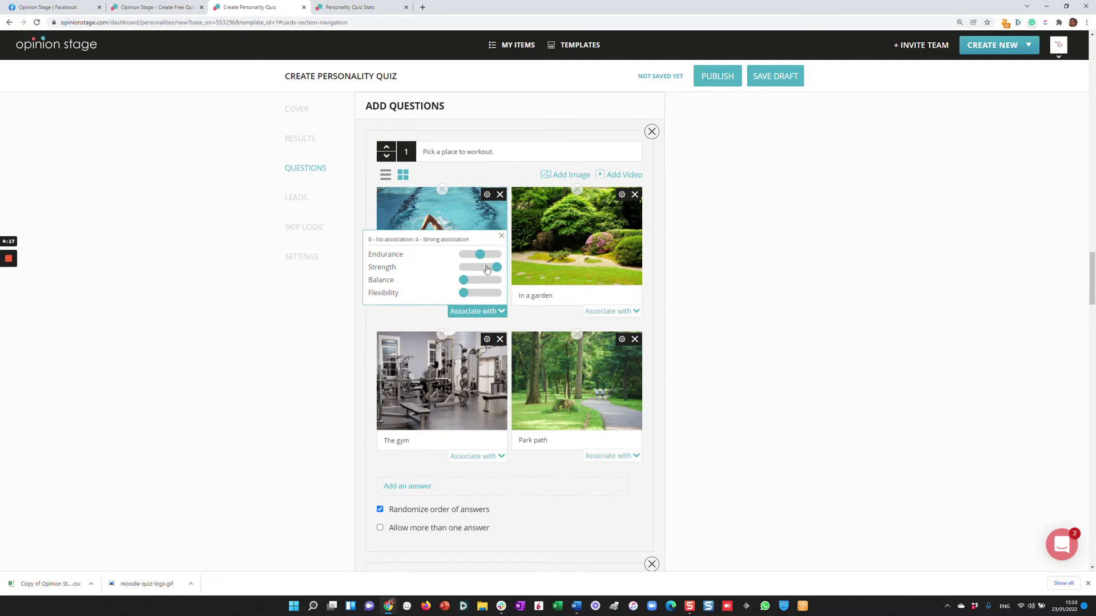
click(602, 313)
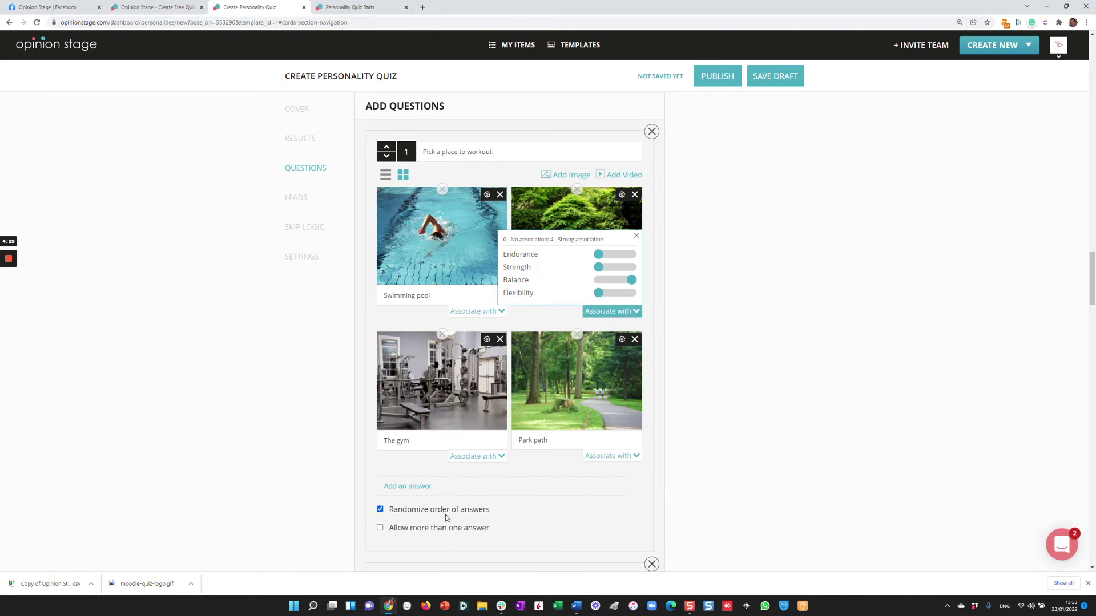
click(720, 328)
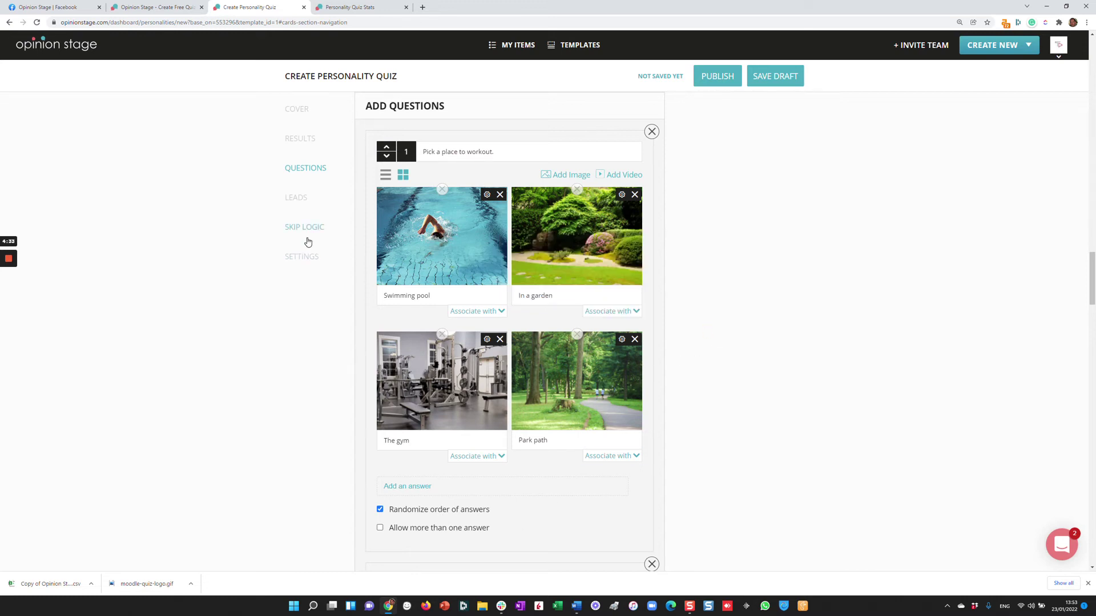
Step: Review the Leads section, publish the personality quiz and preview it live
click(298, 198)
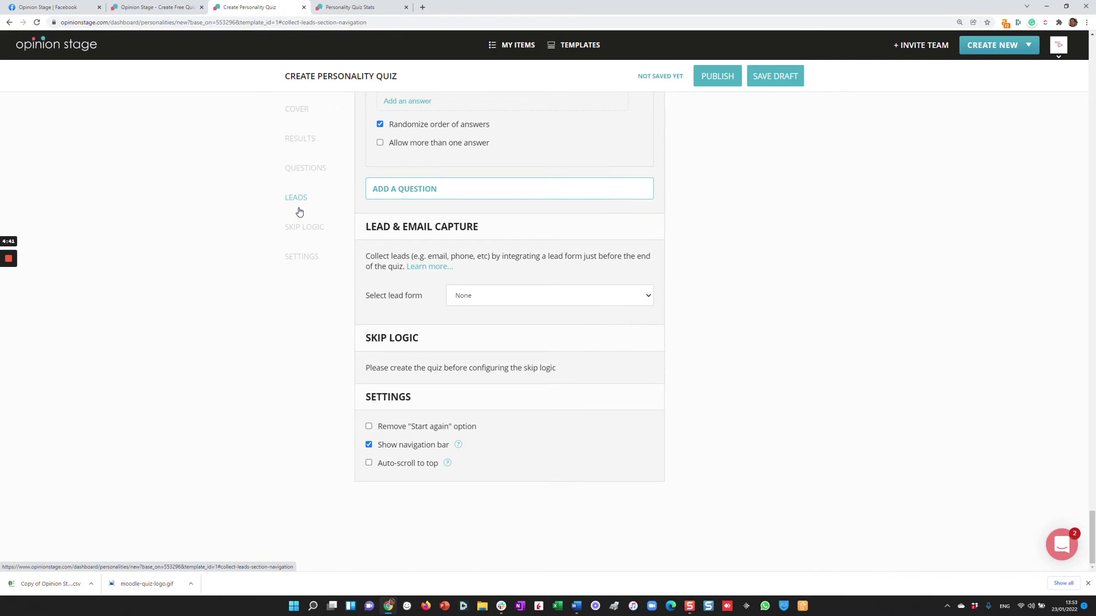
click(716, 76)
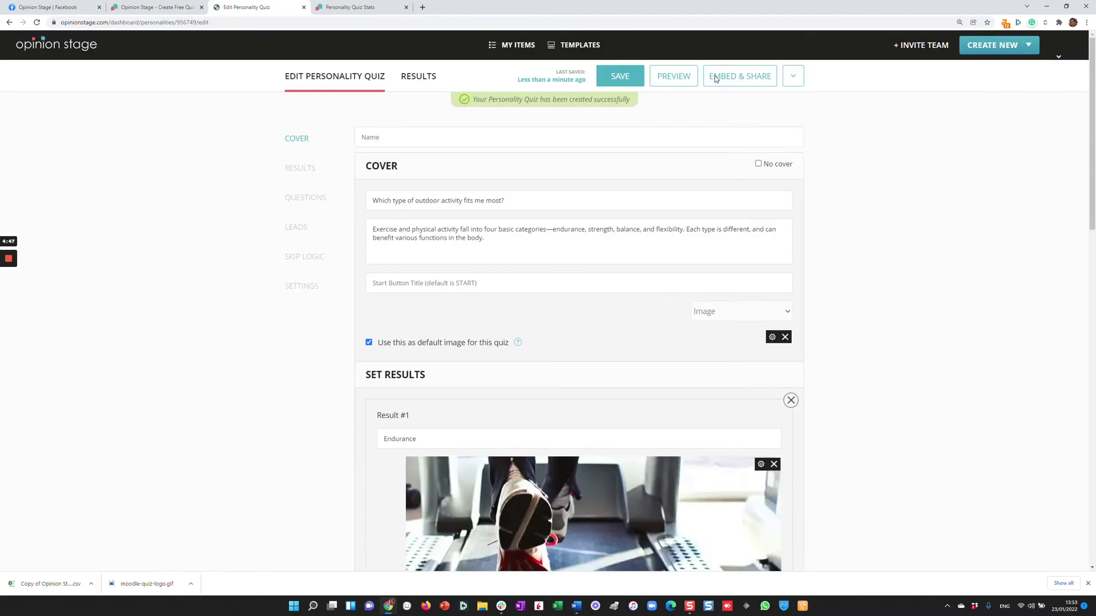
click(686, 69)
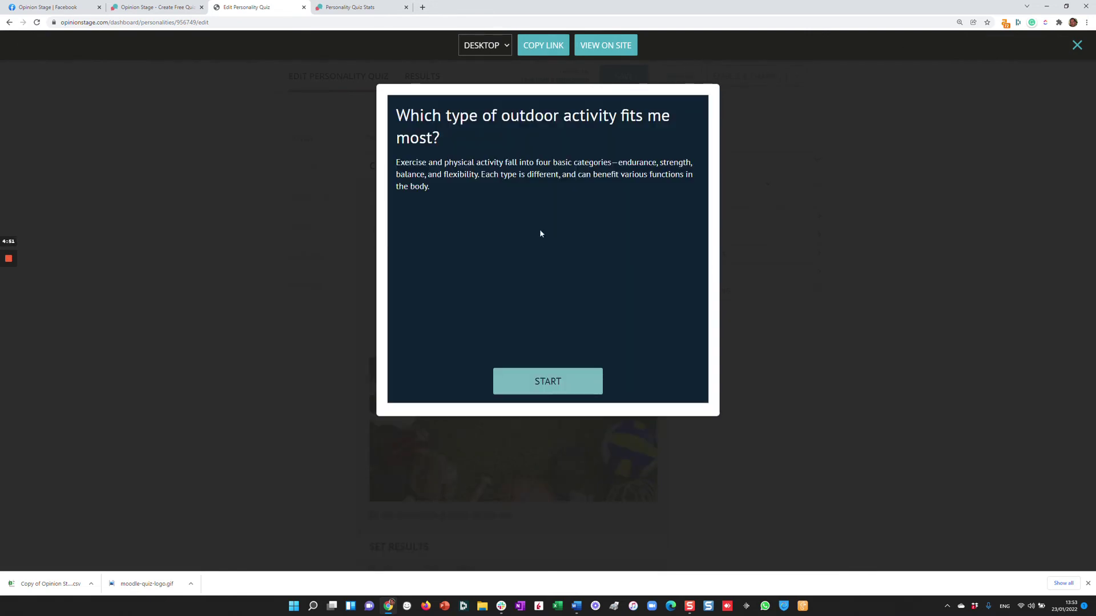
click(548, 382)
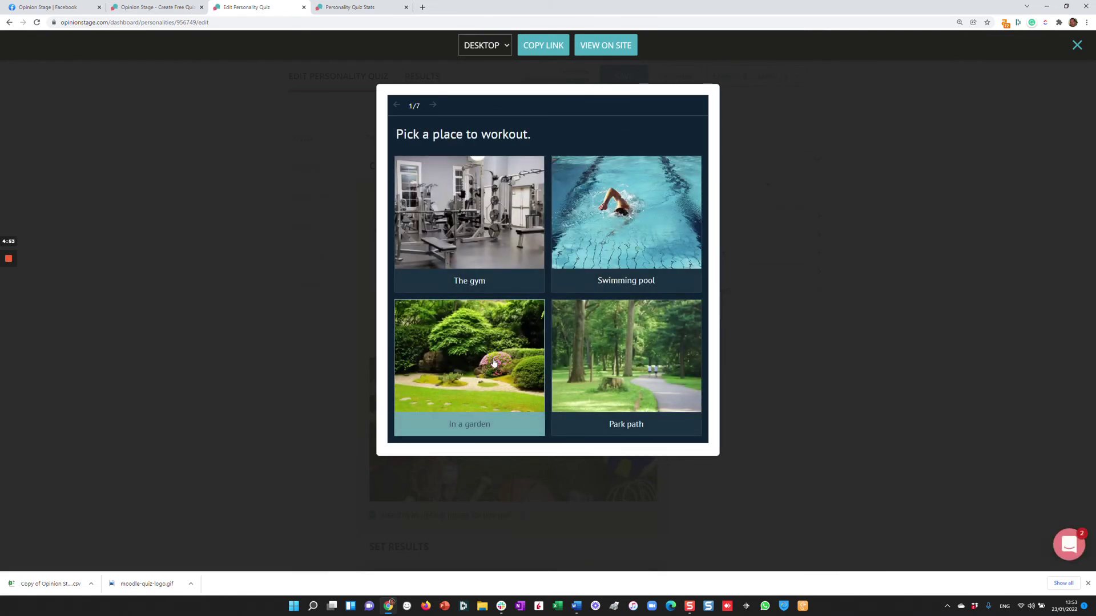
click(494, 364)
click(823, 233)
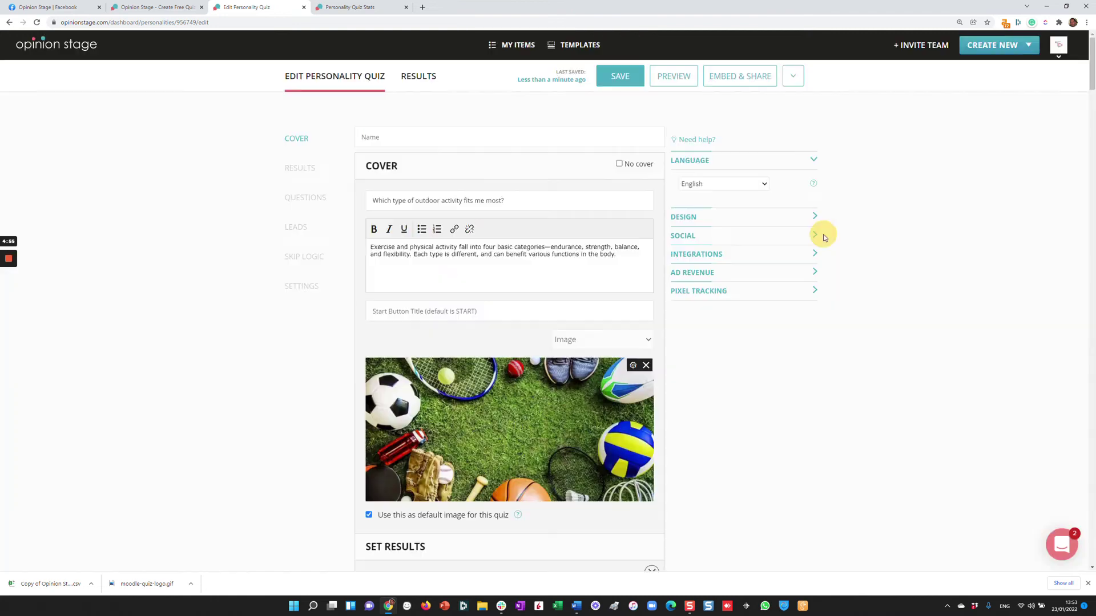
click(311, 254)
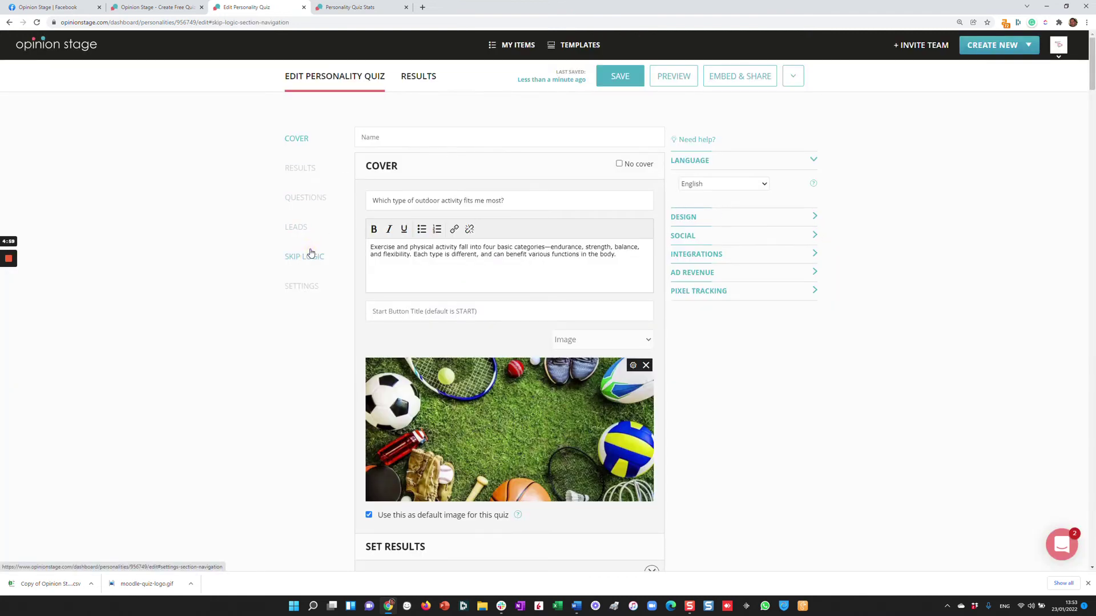
Step: Browse Q1's skip-logic rules, checking the Swimming pool Skip-to options, and close without adding any
click(406, 361)
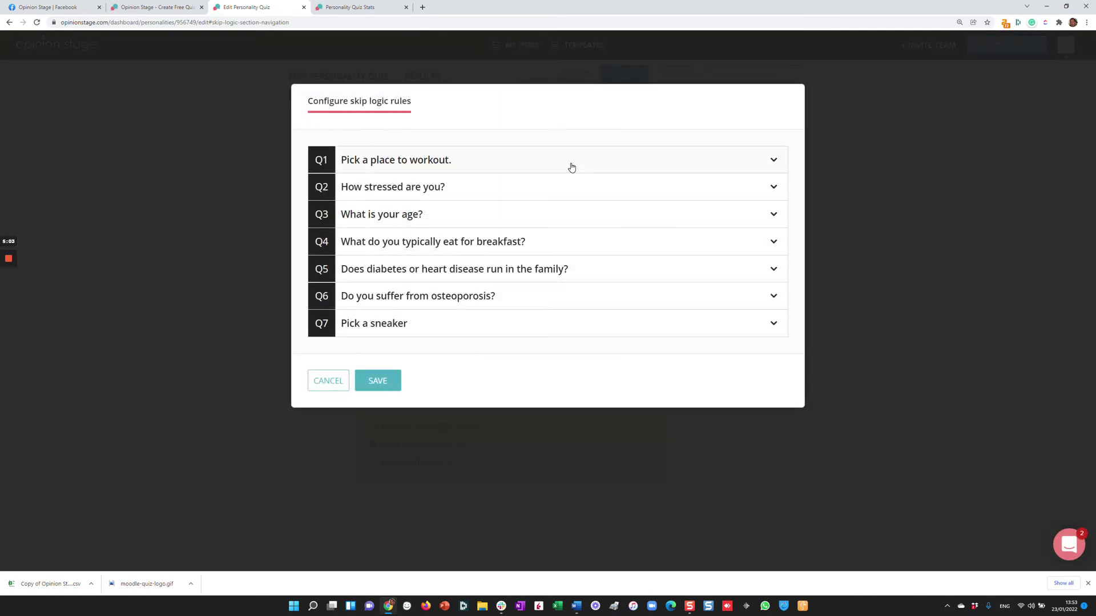
click(571, 165)
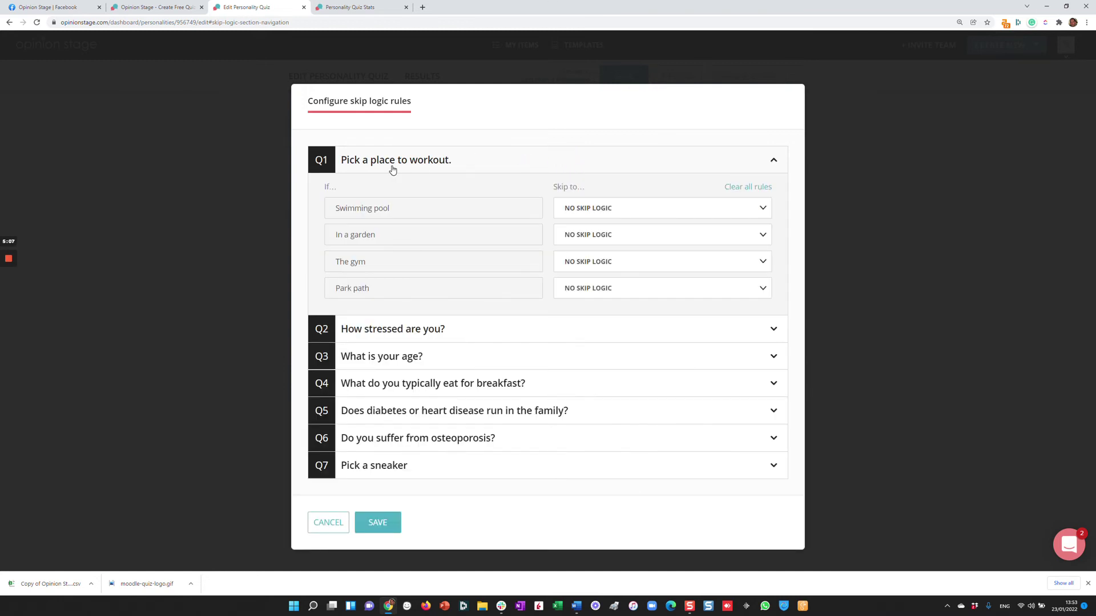
click(564, 210)
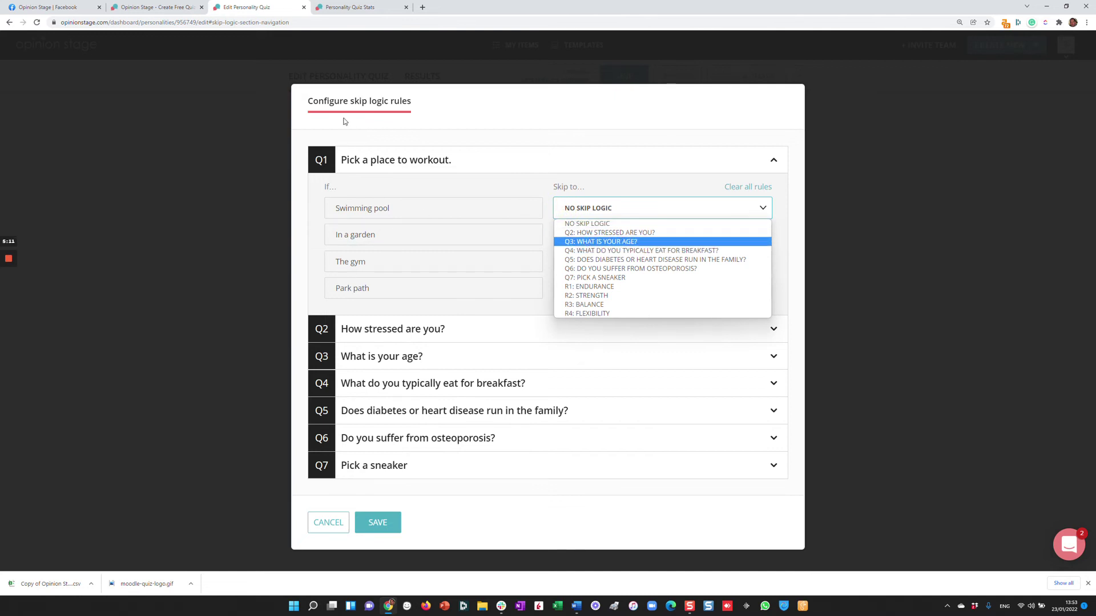
click(269, 135)
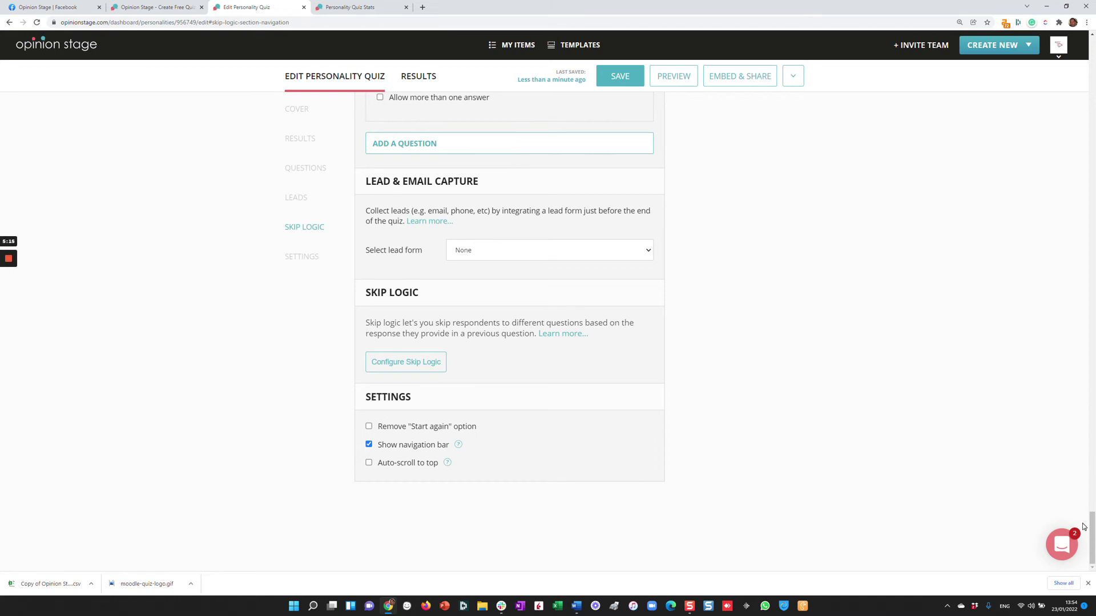
drag(1088, 527, 1088, 55)
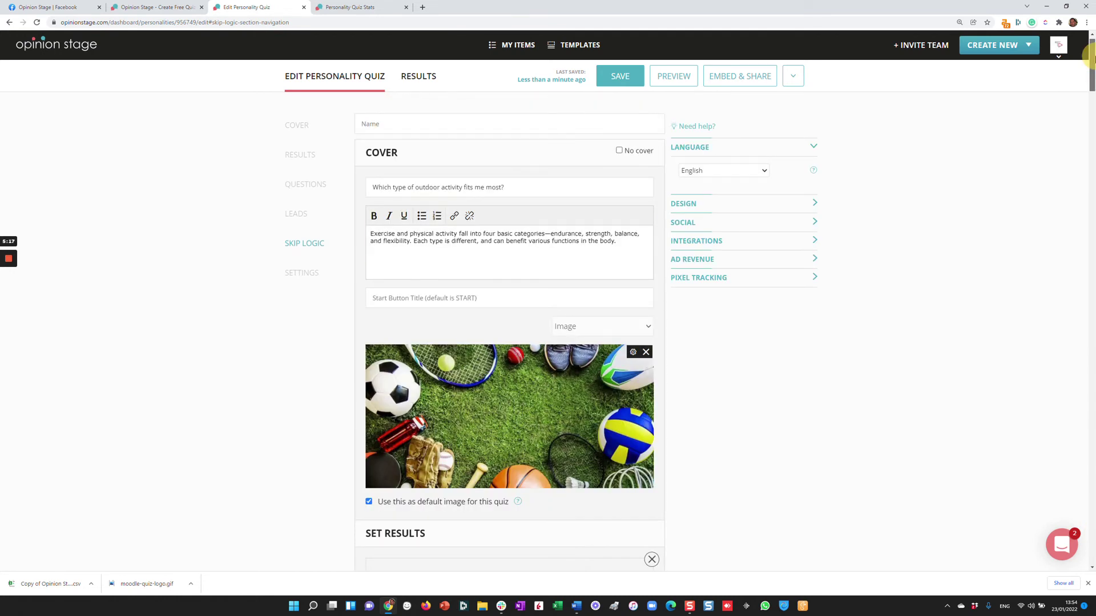
click(814, 215)
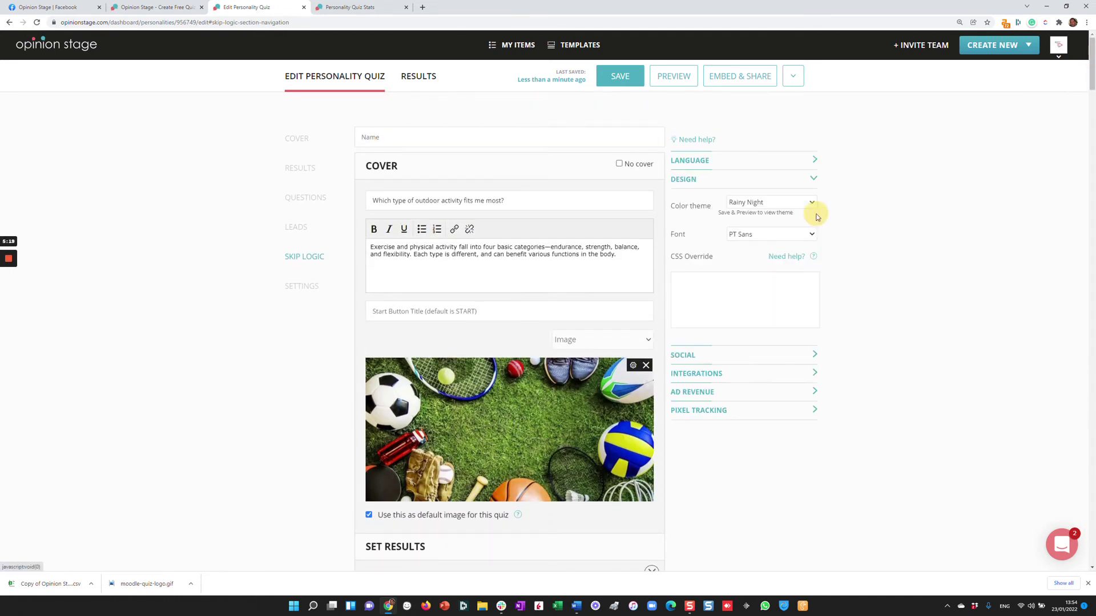
click(797, 354)
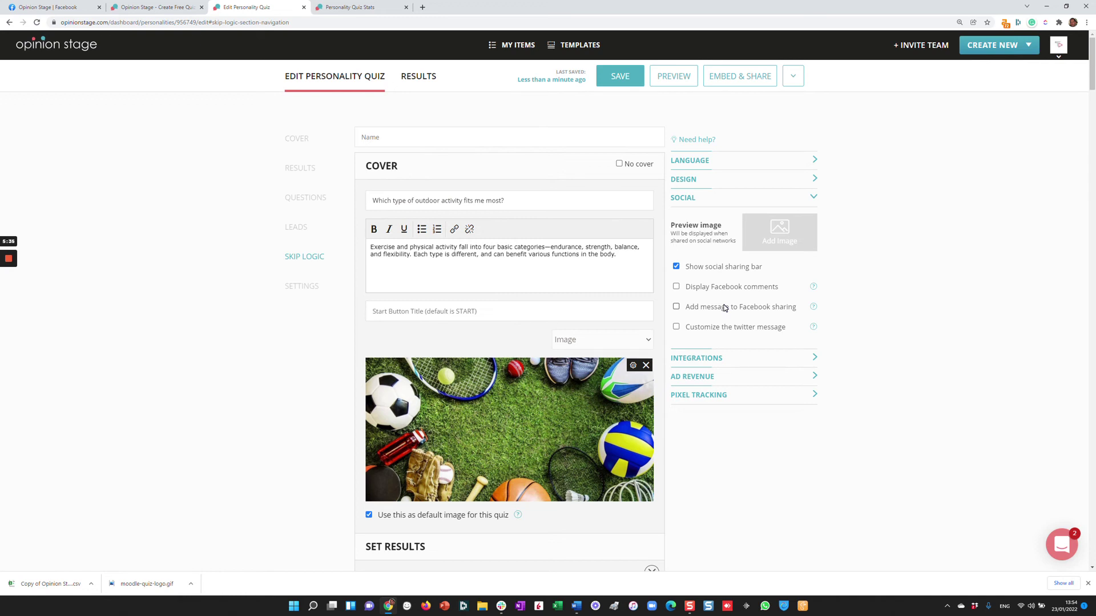
click(813, 199)
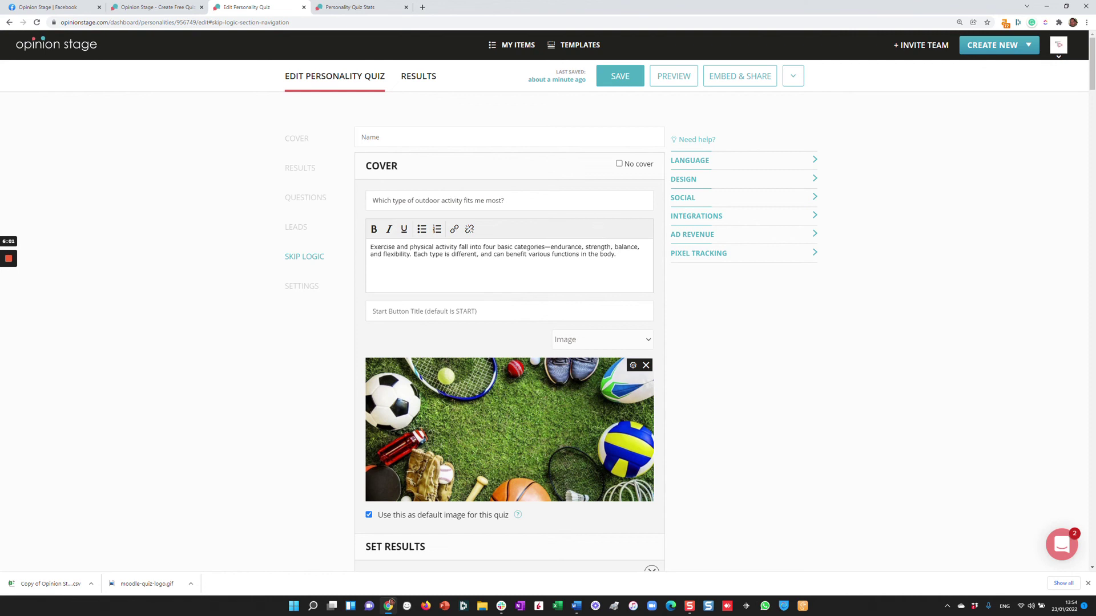
Step: Share the quiz's direct link to Facebook from Embed & Share
click(733, 80)
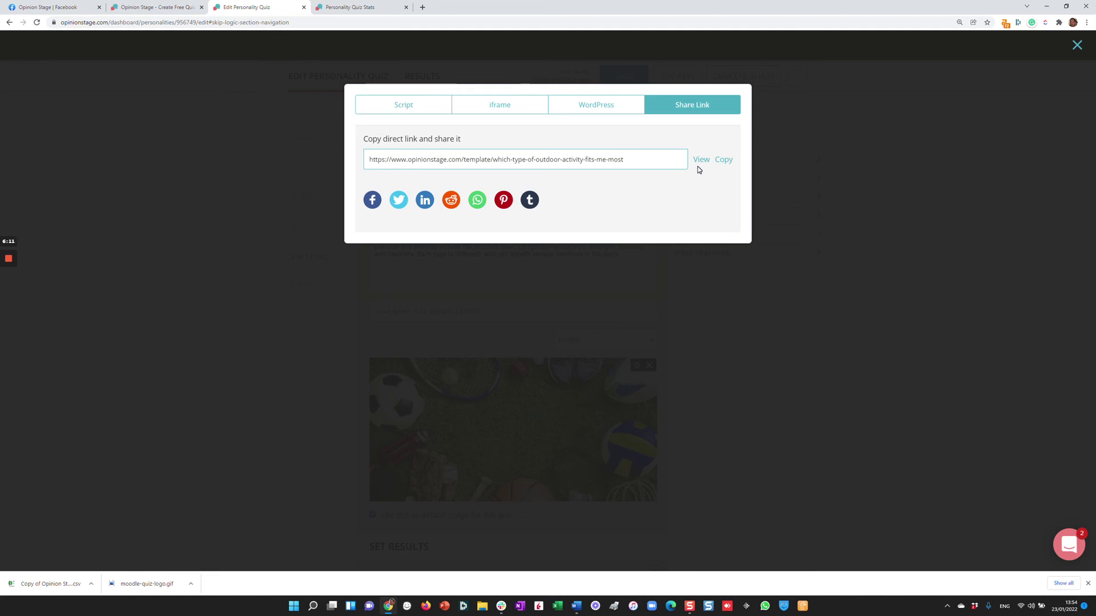
click(371, 202)
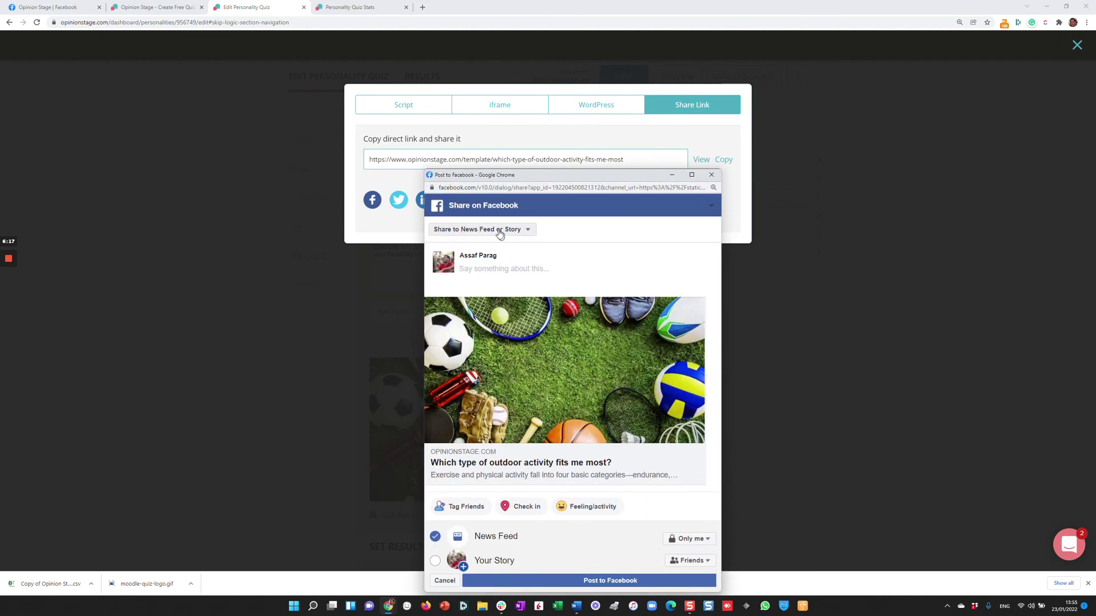
Step: Post the quiz link as Opinion Stage onto the managed Opinion Stage Facebook page
click(499, 232)
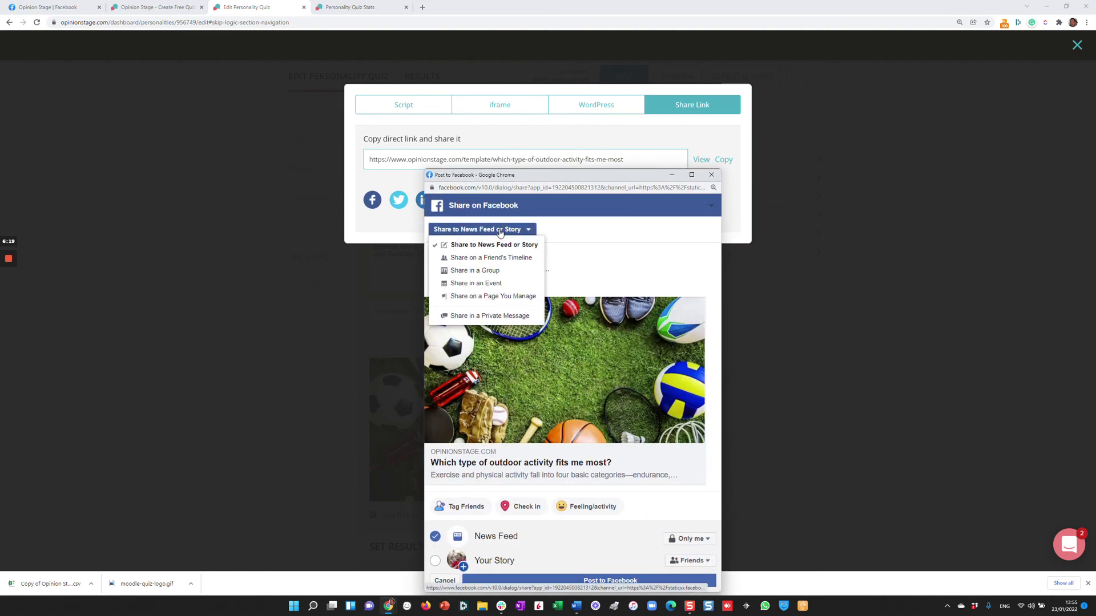
click(495, 295)
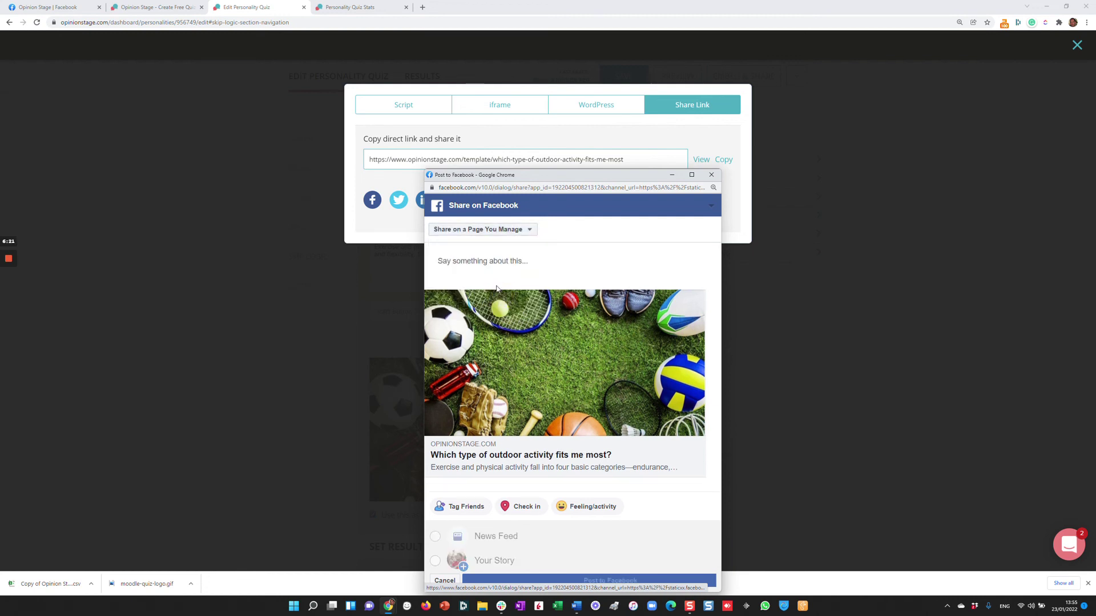
click(457, 250)
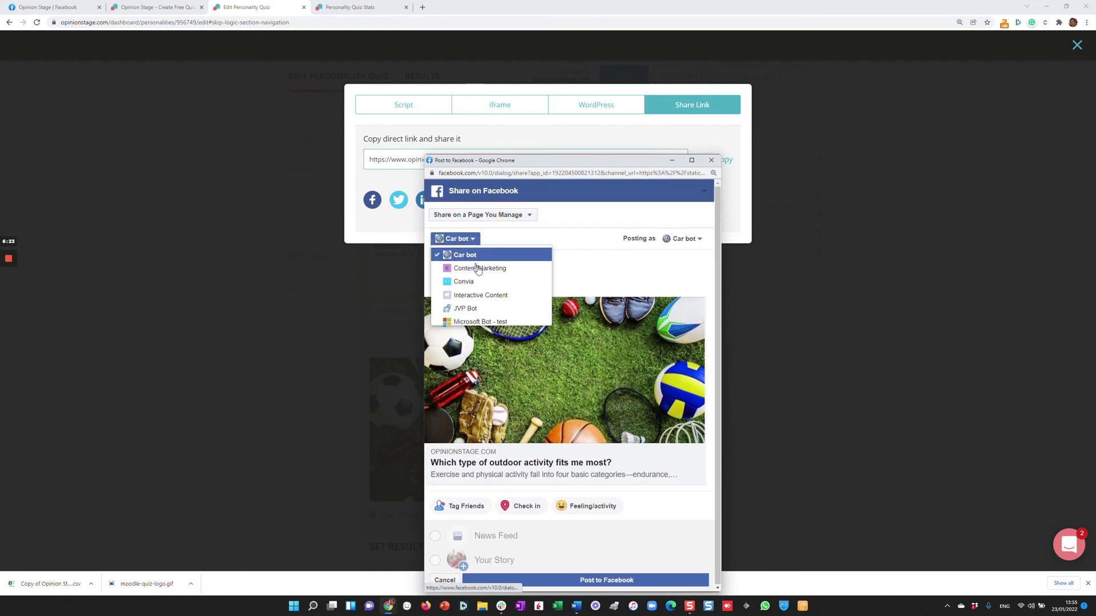
scroll(480, 277, down, 1)
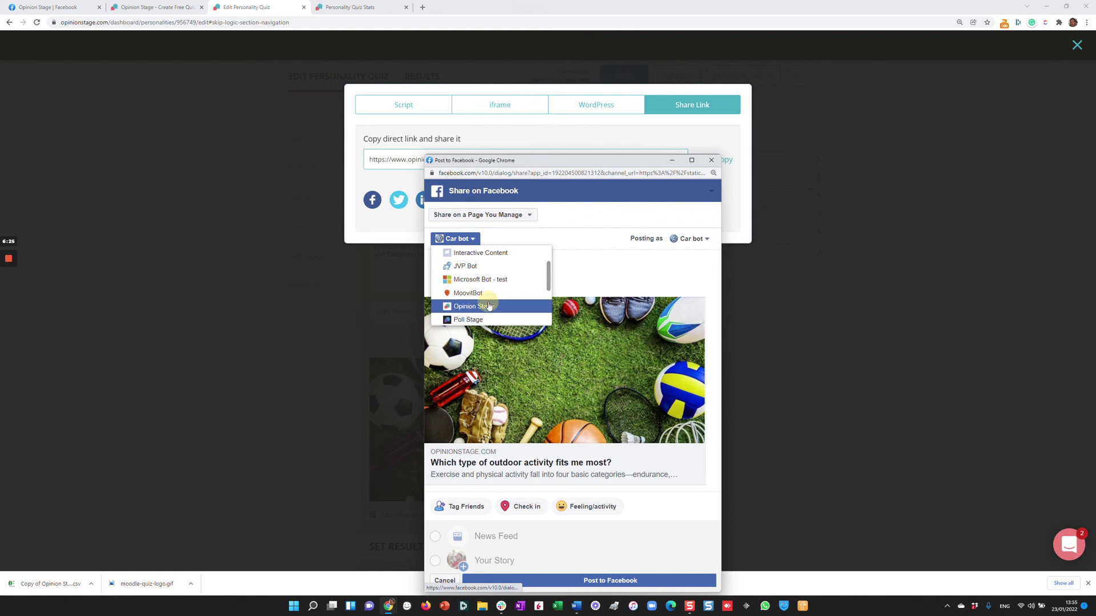
click(479, 306)
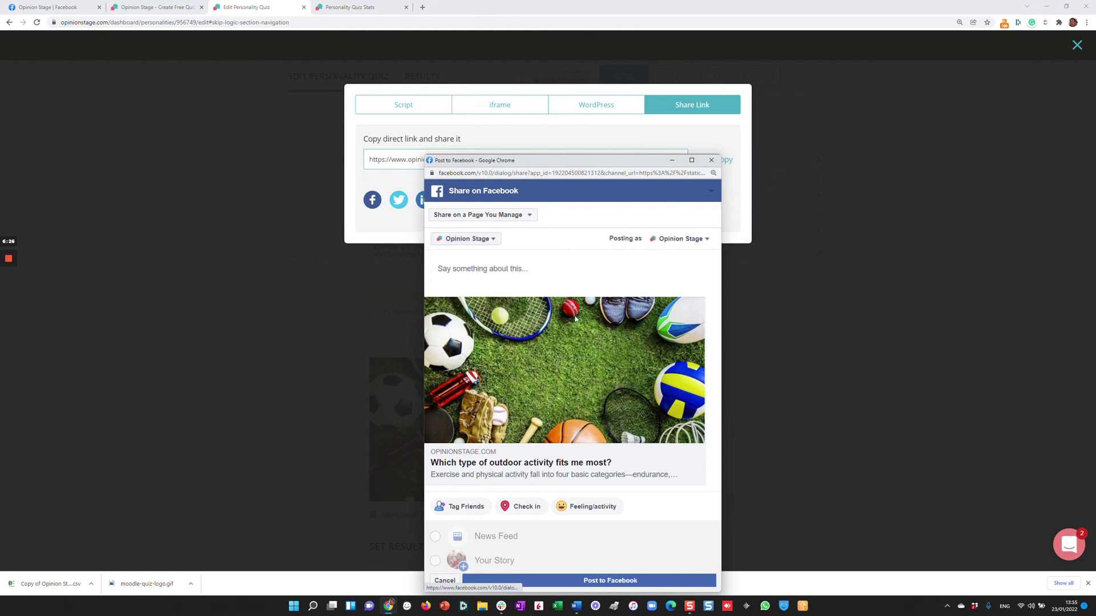
click(611, 580)
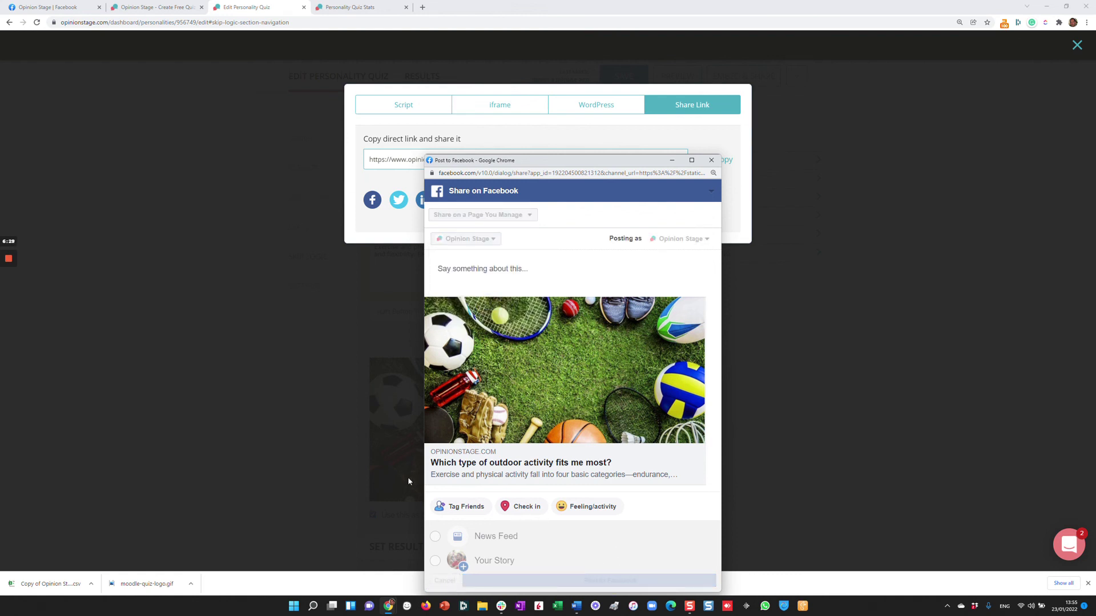
click(68, 5)
Step: Reload the Opinion Stage Facebook page to confirm the post, then return to the Opinion Stage site
key(Return)
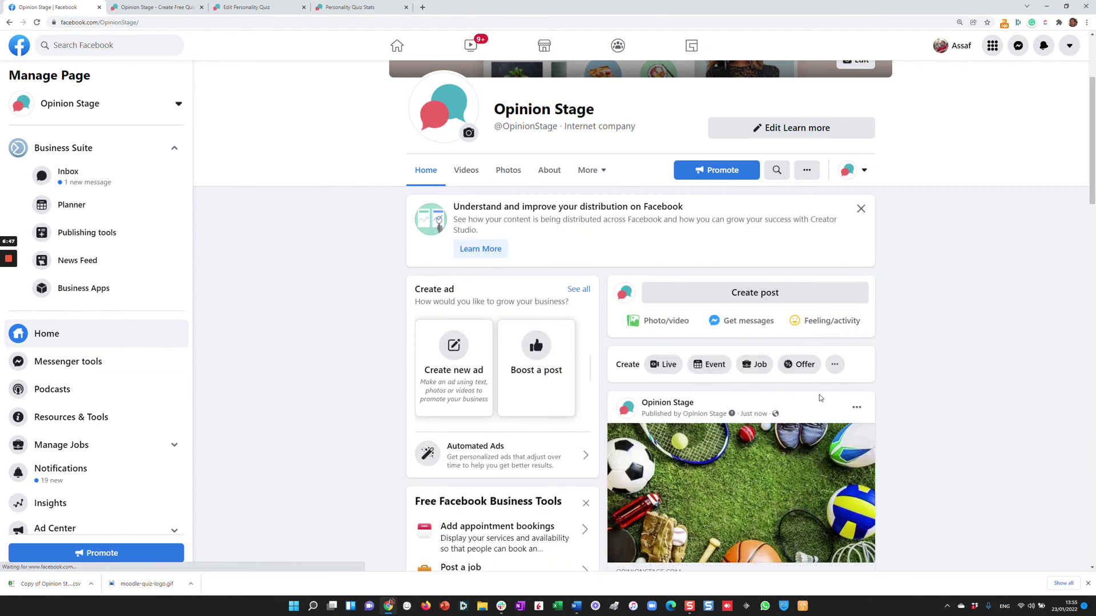
scroll(316, 90, down, 1)
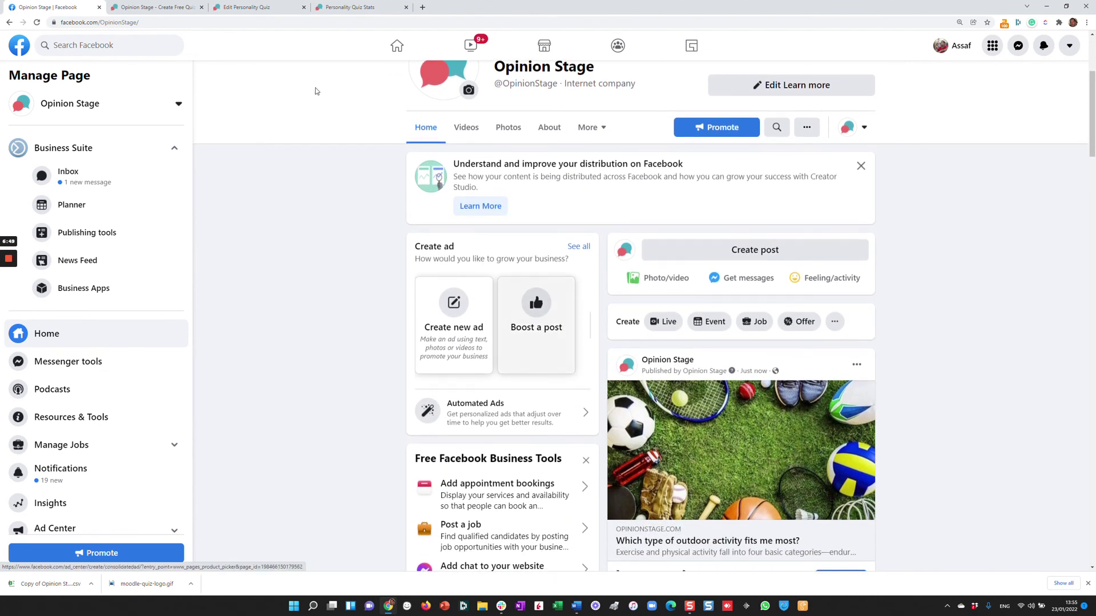
click(147, 5)
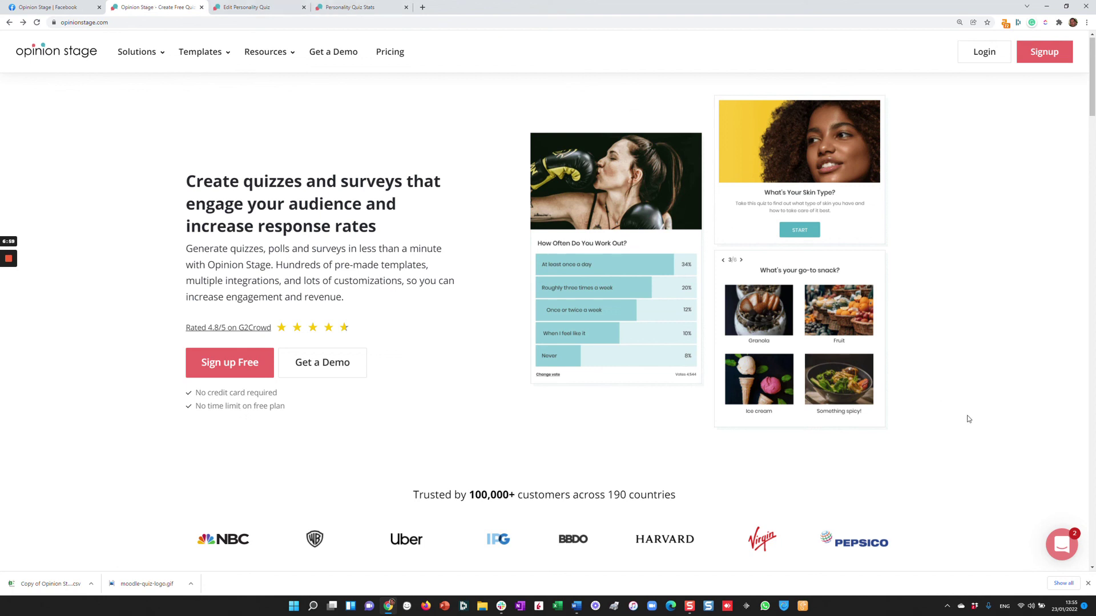
Step: Open the Intercom help chat on the Opinion Stage homepage
click(1058, 545)
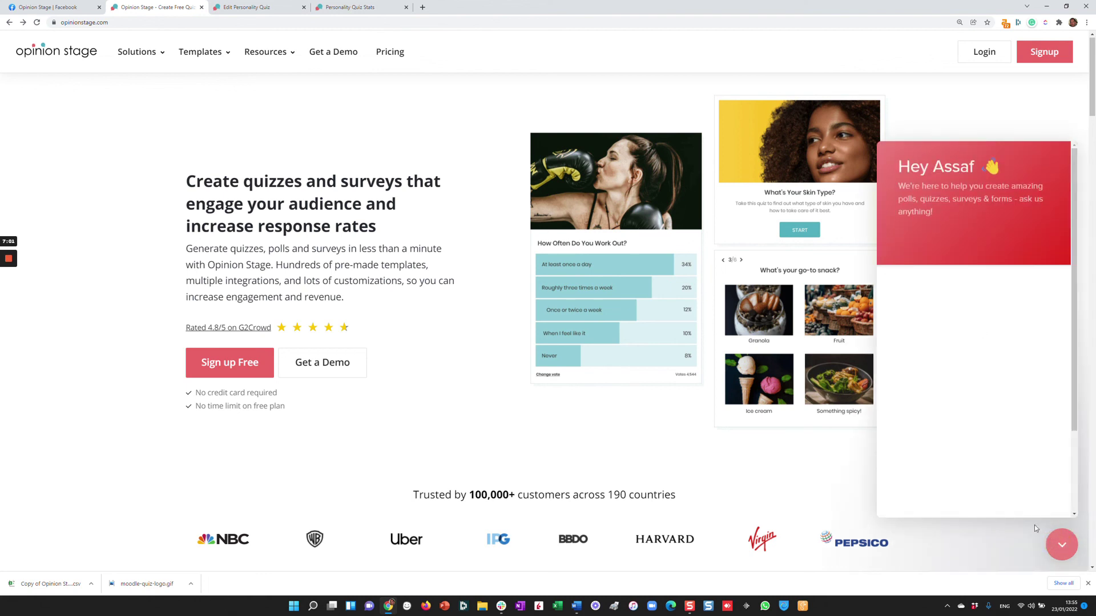